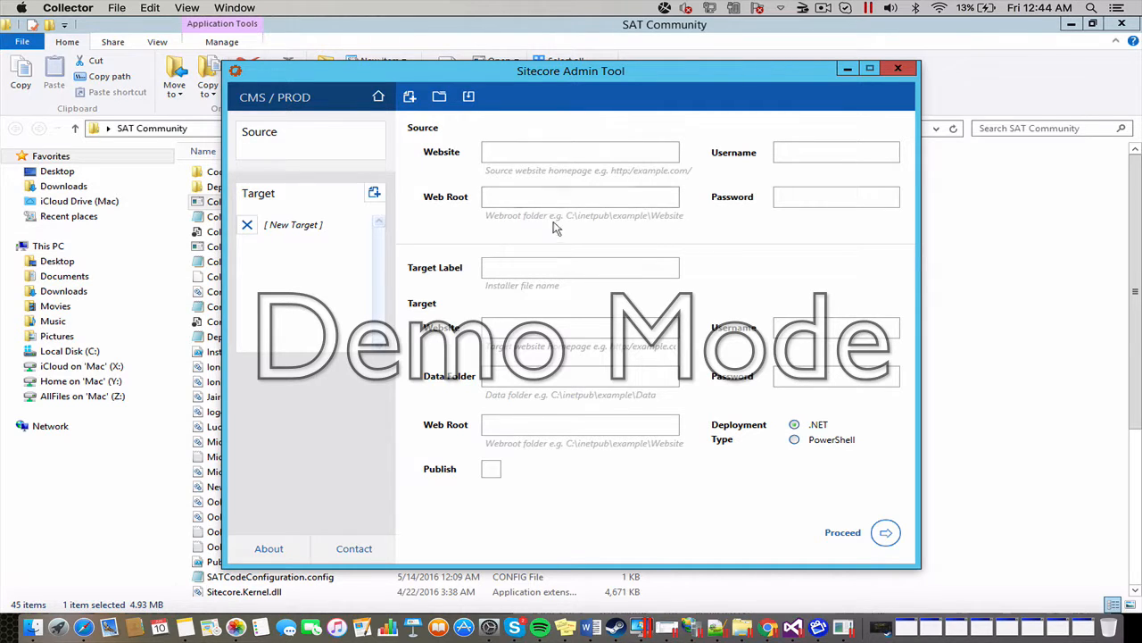
click(551, 152)
text(http)
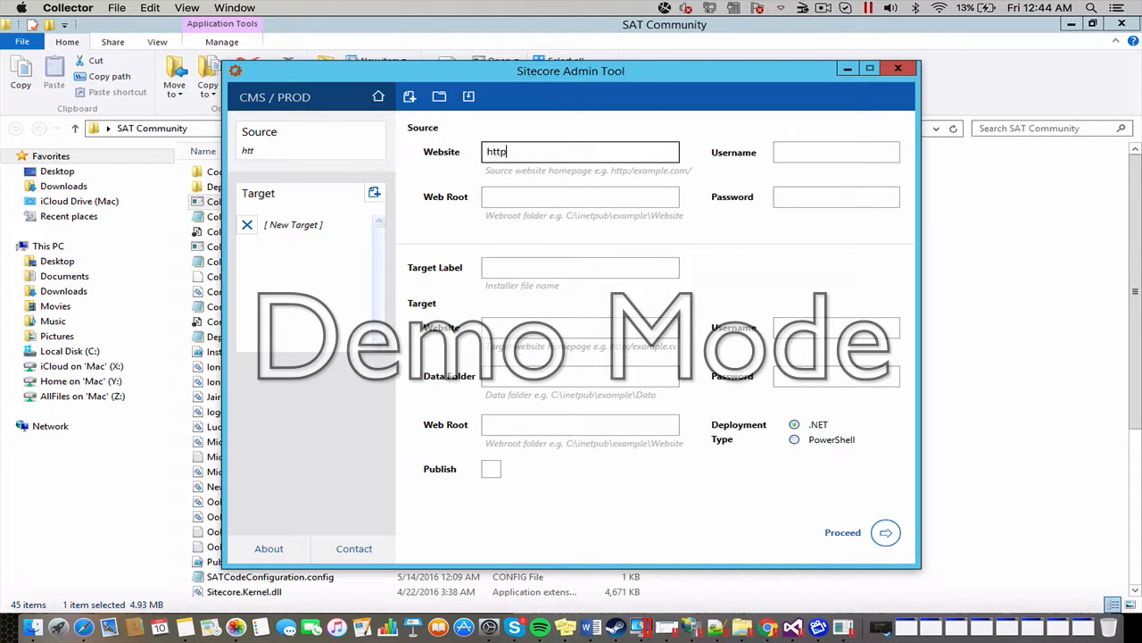
text(://demoweb)
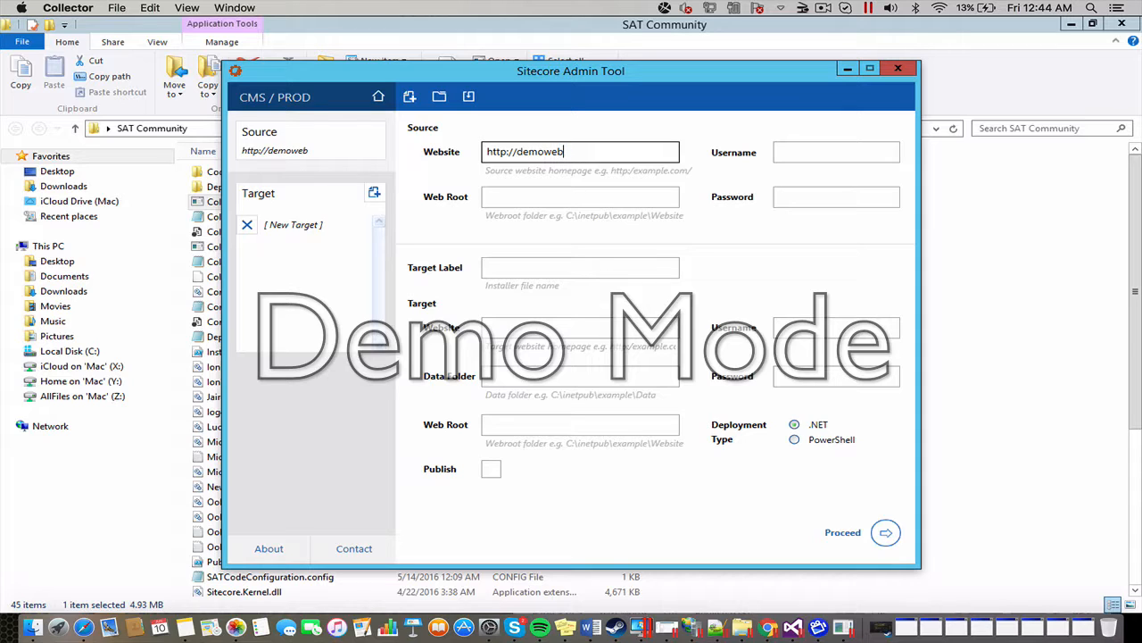
text(source)
click(494, 195)
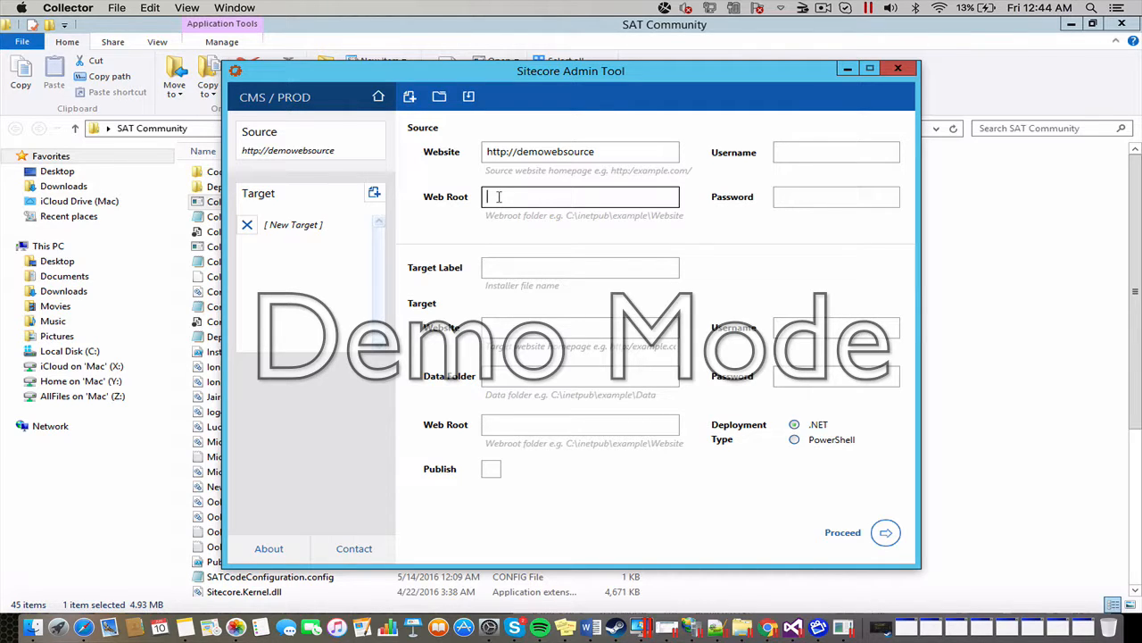
text(C:\inetpub\wwwroot\DemoWebSource)
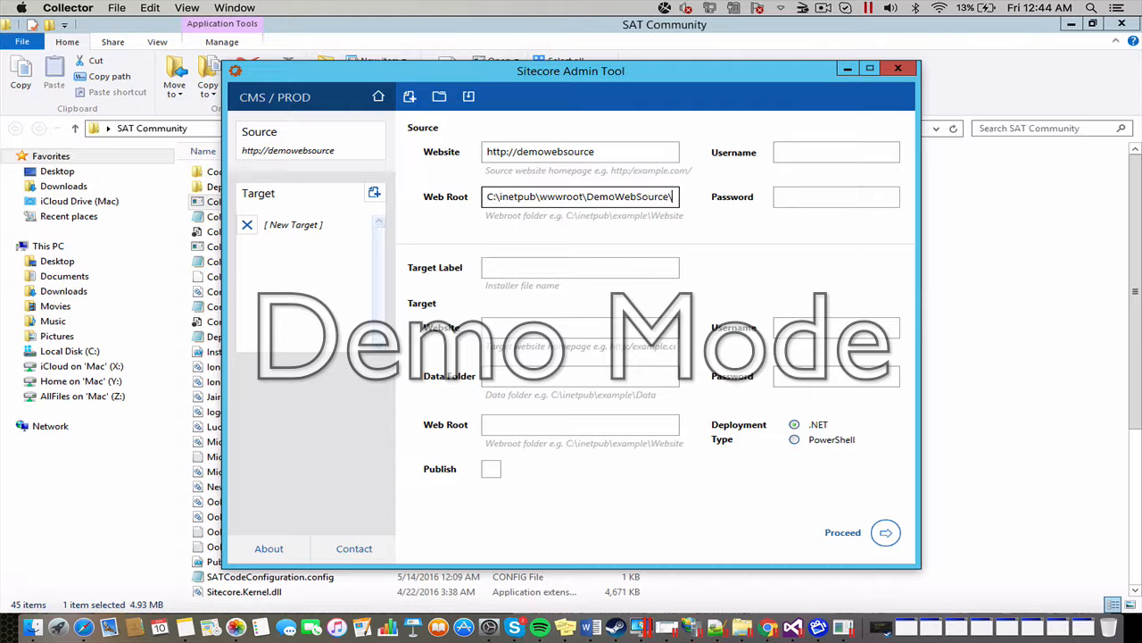
text(\Web)
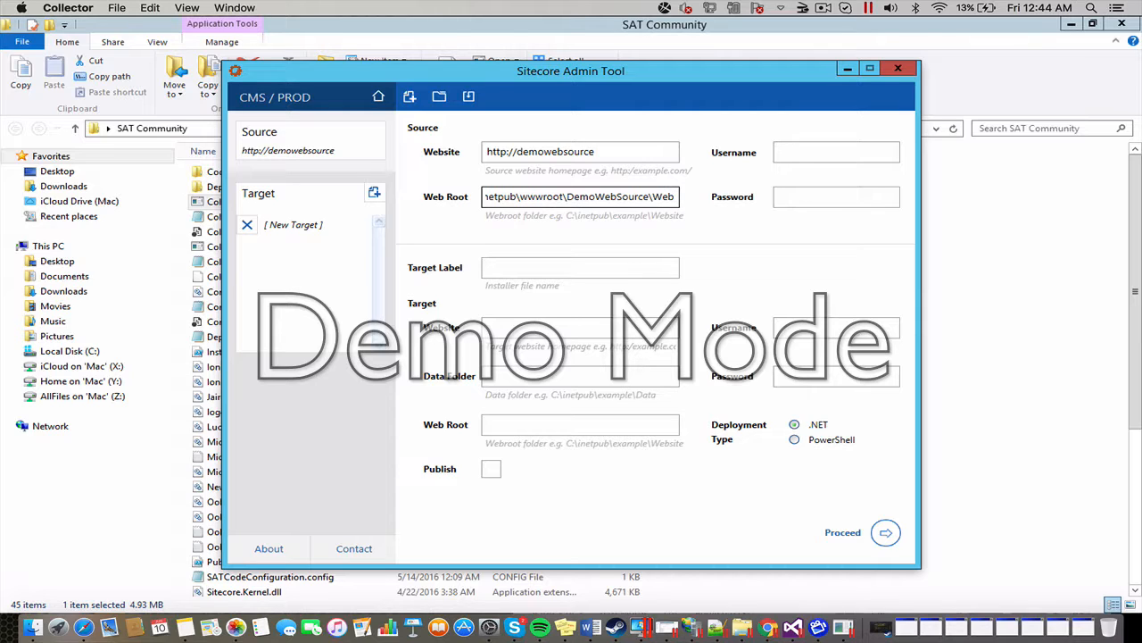
text(site)
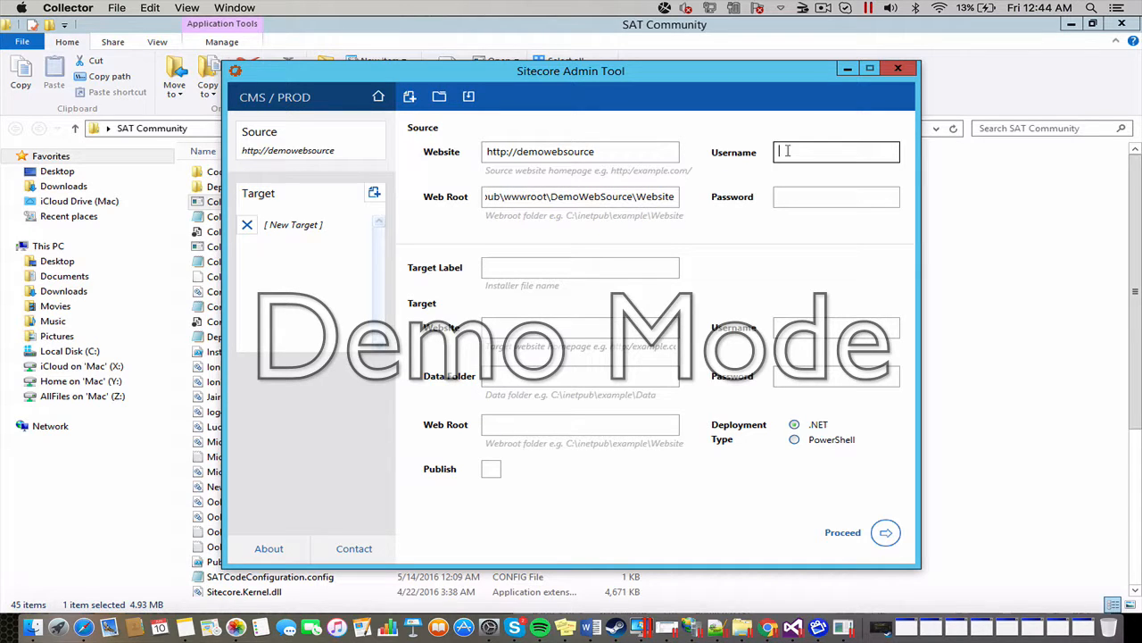
- Enter sitecore\admin as the source username and fill in the source account password
text(sitecore\admin)
click(830, 197)
text(b)
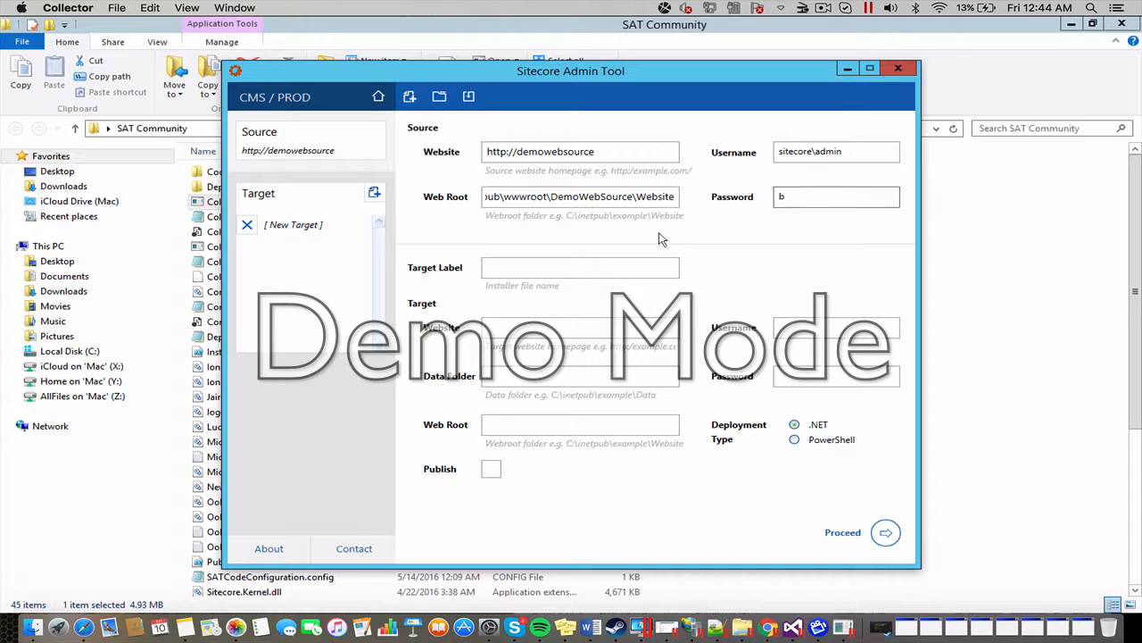
click(578, 268)
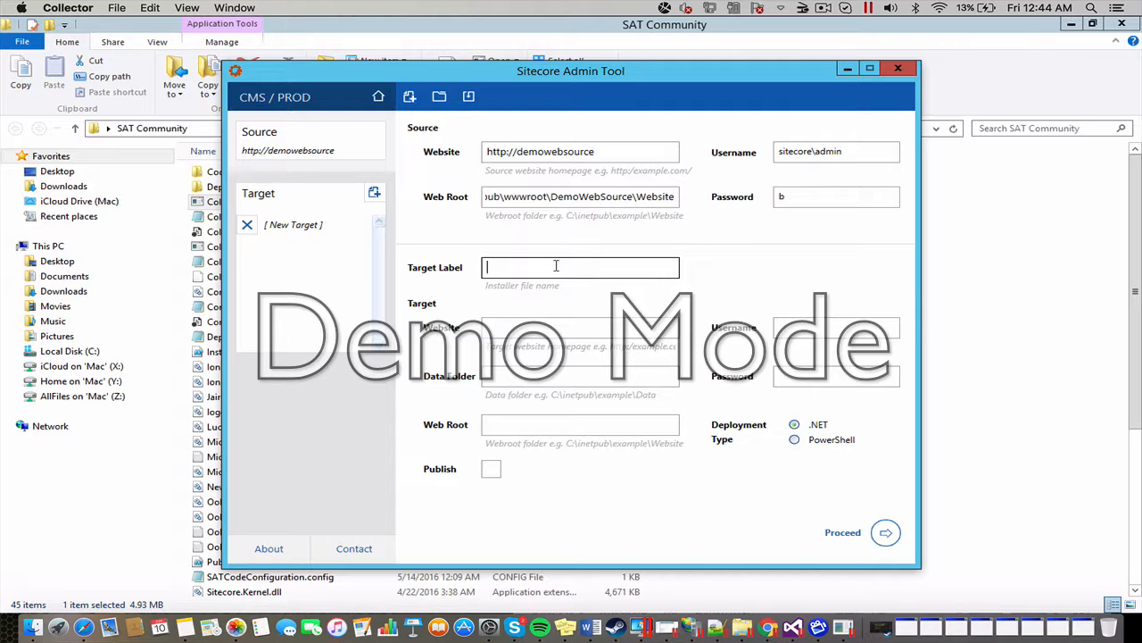
text(DemoSample)
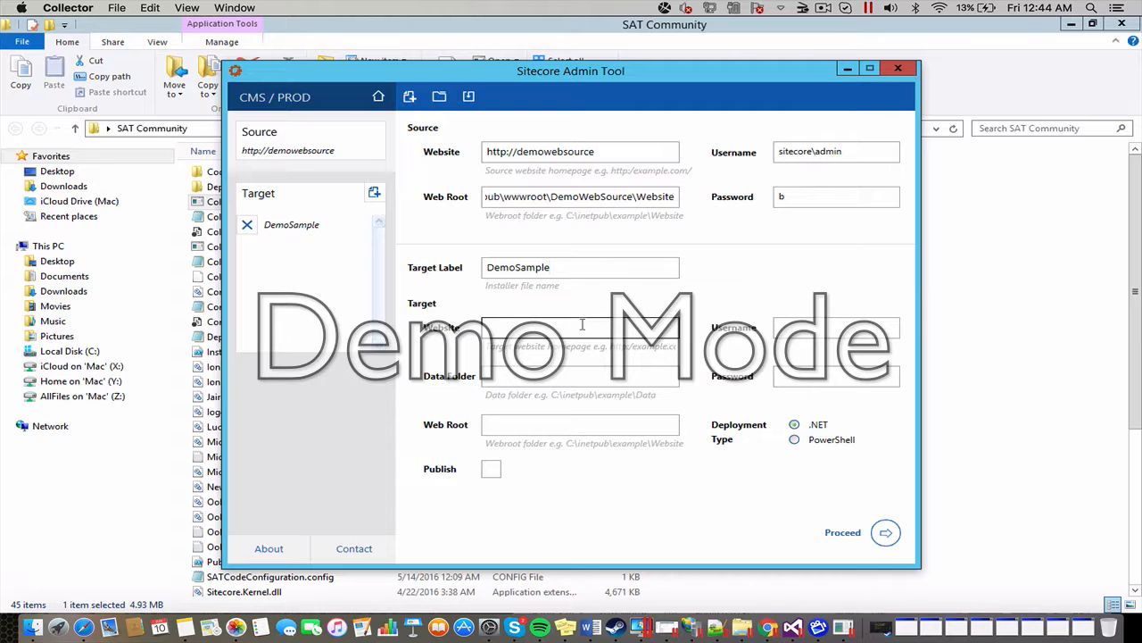
text(http://demowebdest)
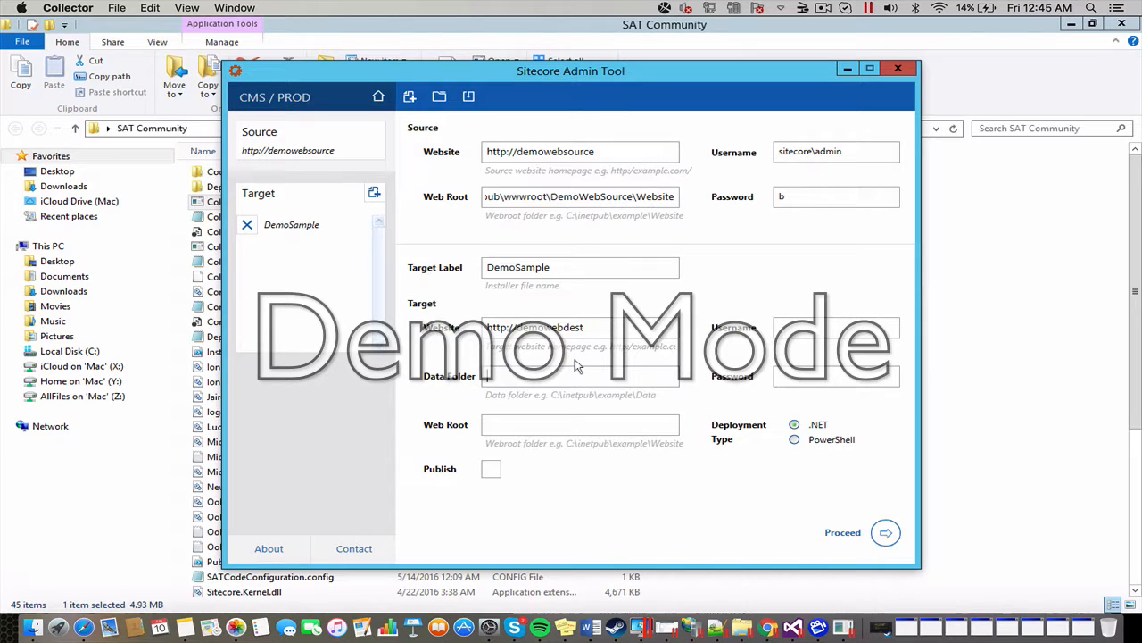
- Set the target data folder to C:\inetpub\wwwroot\DemoWebDest\Data
text(C:\inetpub\wwwroot\DemoWebSource)
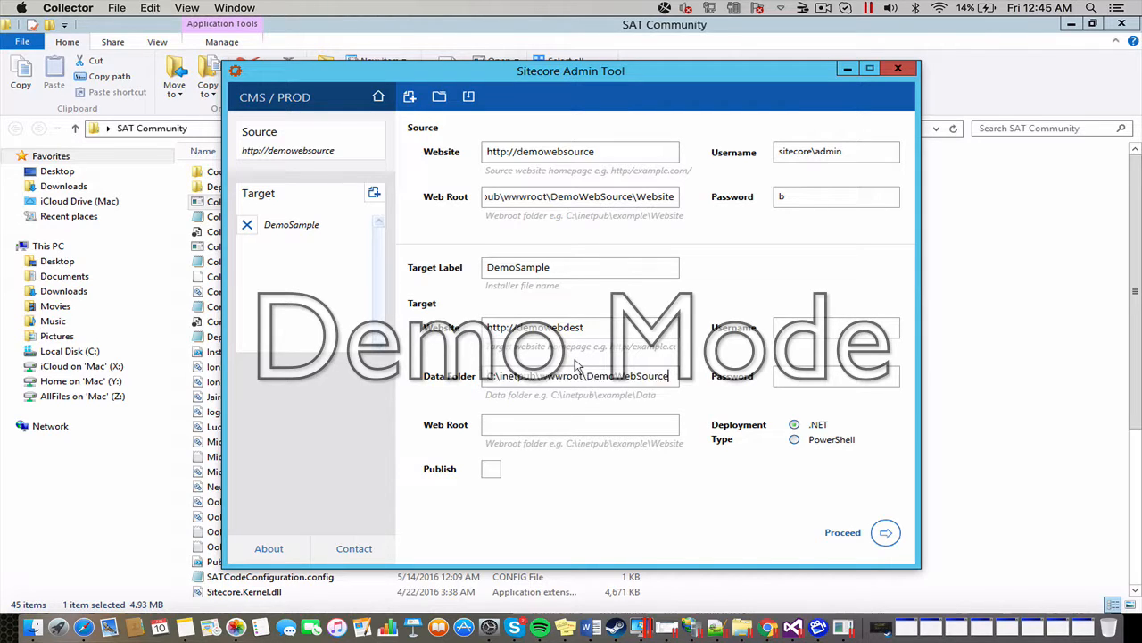
key(BackSpace)
key(BackSpace)
key(BackSpace)
key(BackSpace)
text(ata)
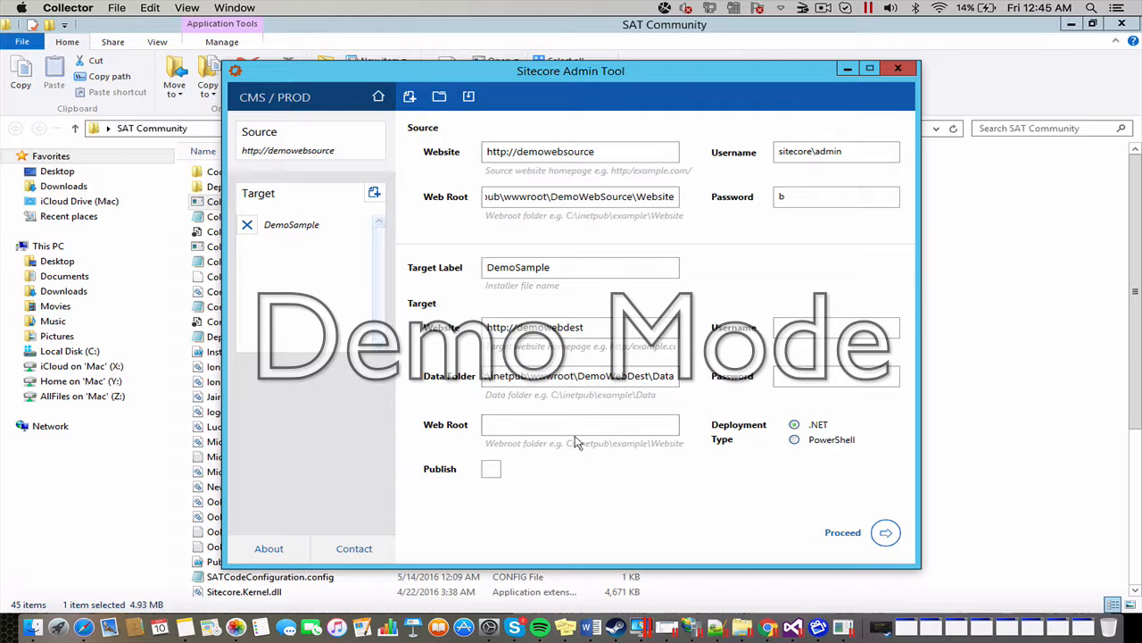
- Reuse the data folder path to set the target web root to C:\inetpub\wwwroot\DemoWebDest\Website, and enable publishing
key(ctrl+a)
key(ctrl+c)
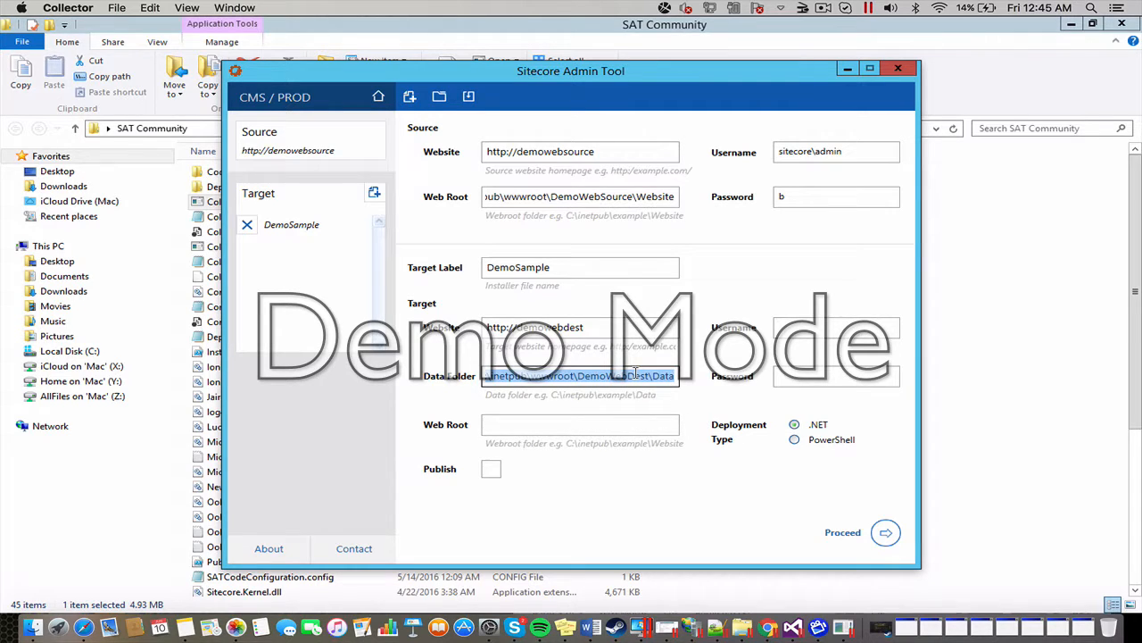
click(610, 427)
key(ctrl+v)
key(BackSpace)
key(BackSpace)
key(BackSpace)
key(BackSpace)
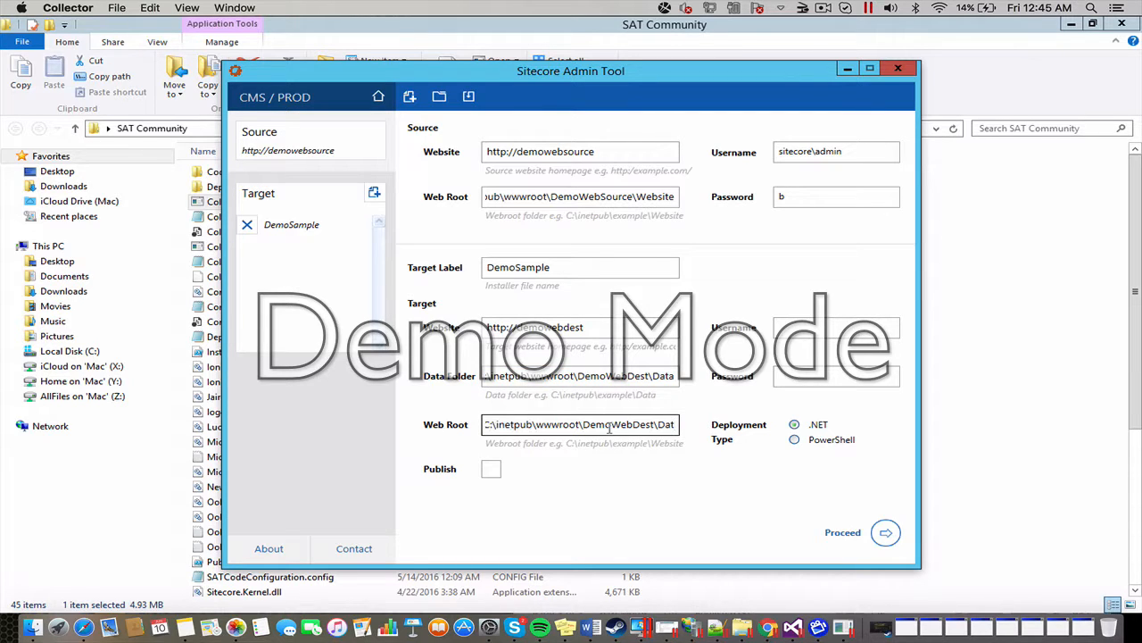
text(Website)
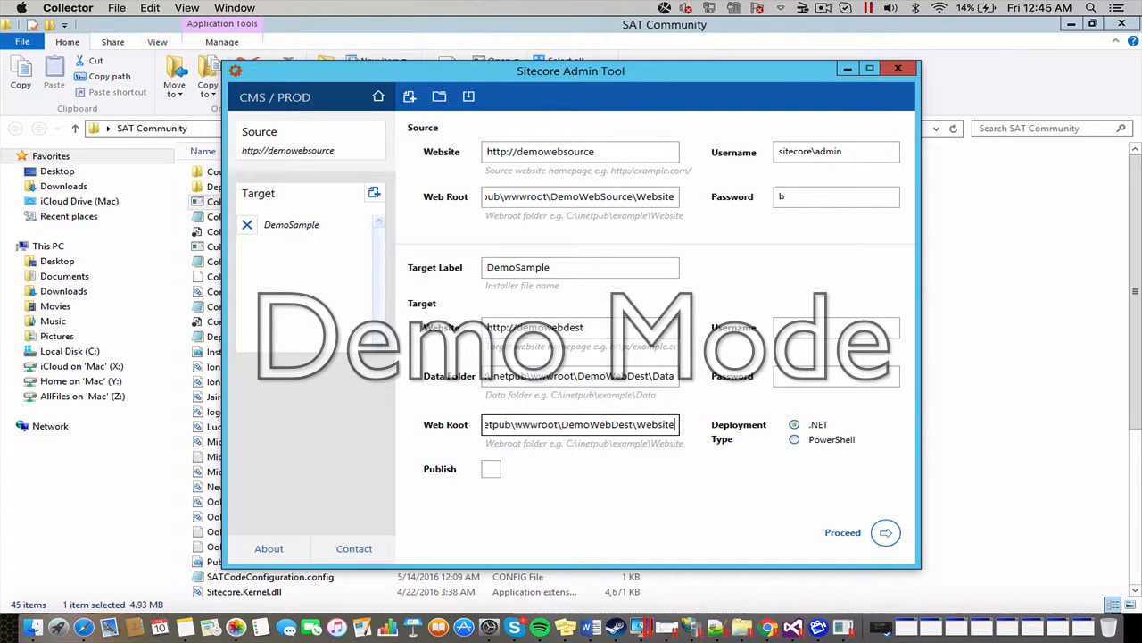
click(778, 375)
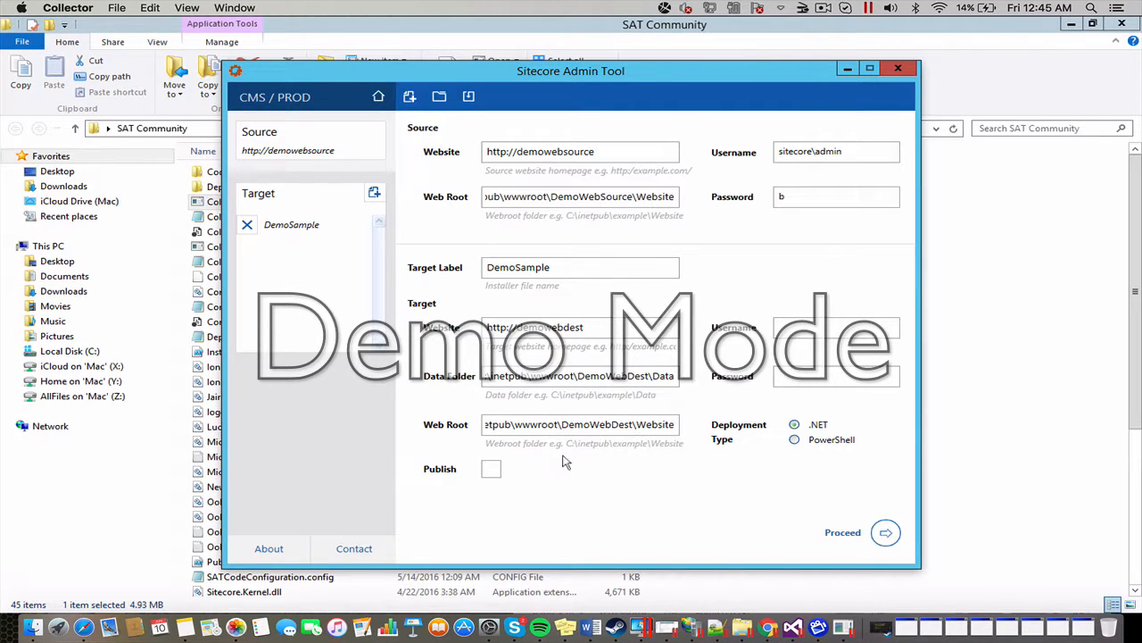
click(492, 471)
- Enter sitecore\admin as the target username with the account password, and proceed to the code and item selection
click(794, 328)
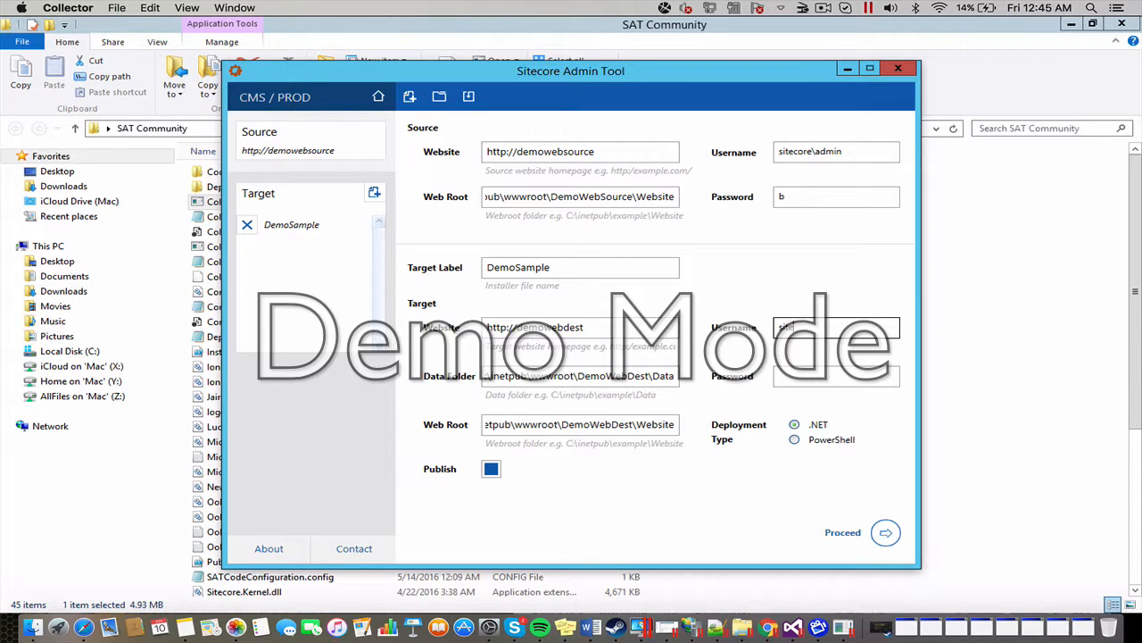
text(sitecore\admin)
key(Tab)
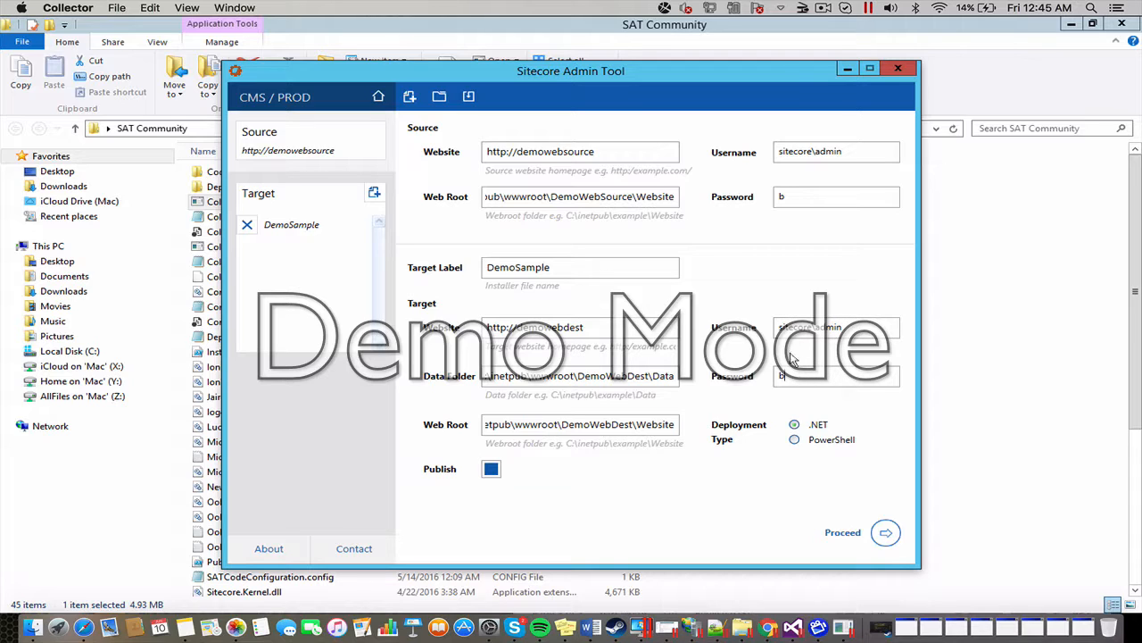
click(888, 534)
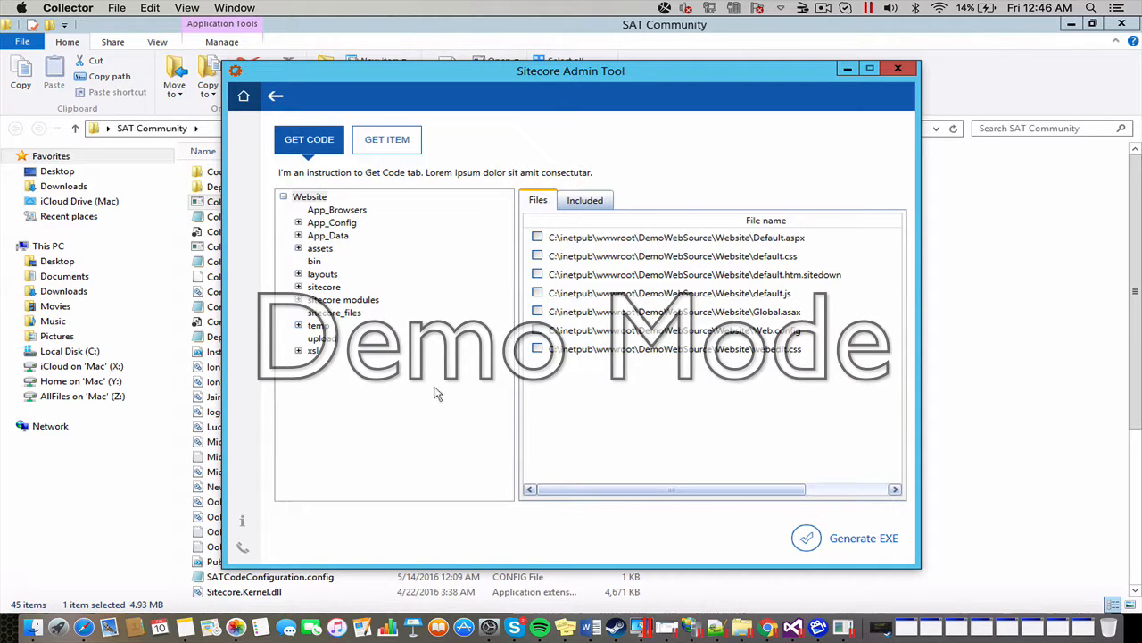
- Examine the files in the Website root and App_Browsers folders and the list of included files
click(310, 198)
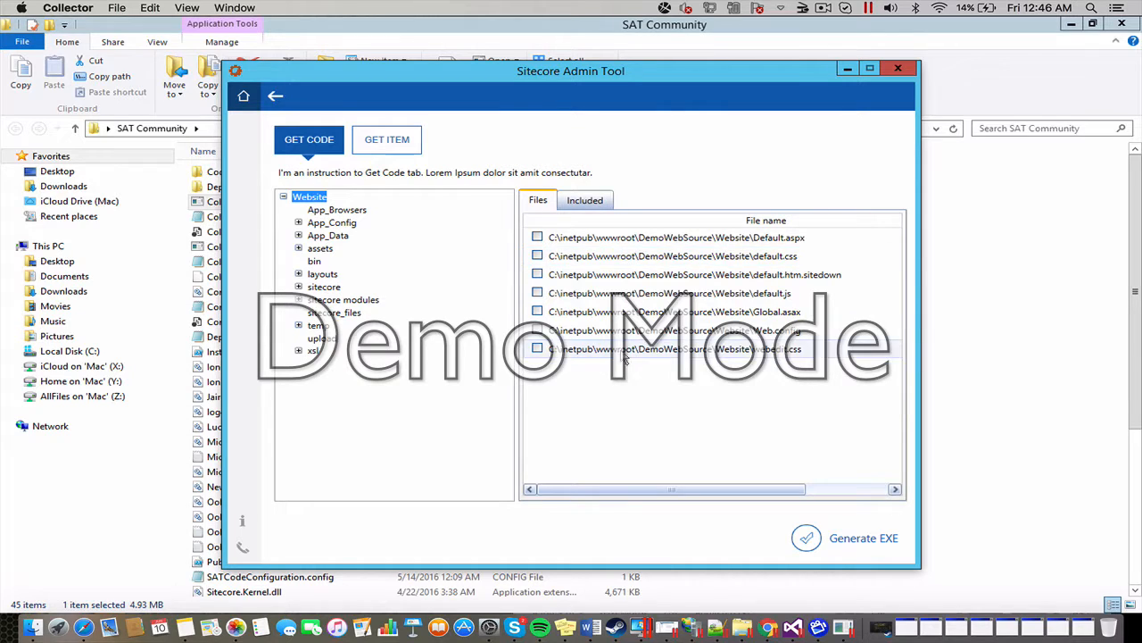
click(358, 212)
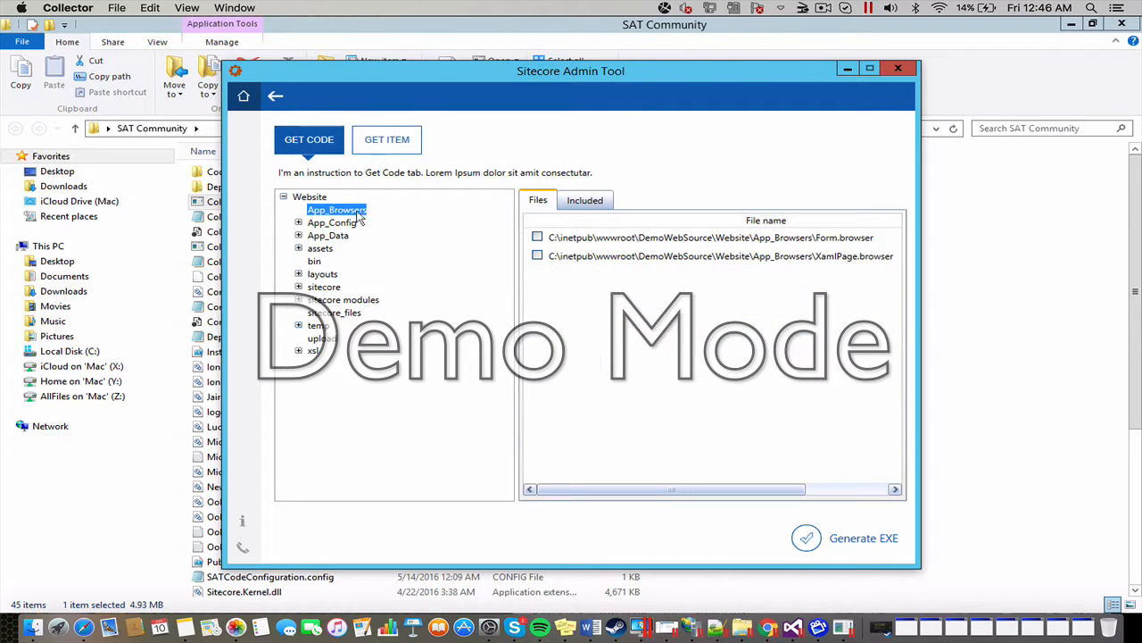
click(309, 197)
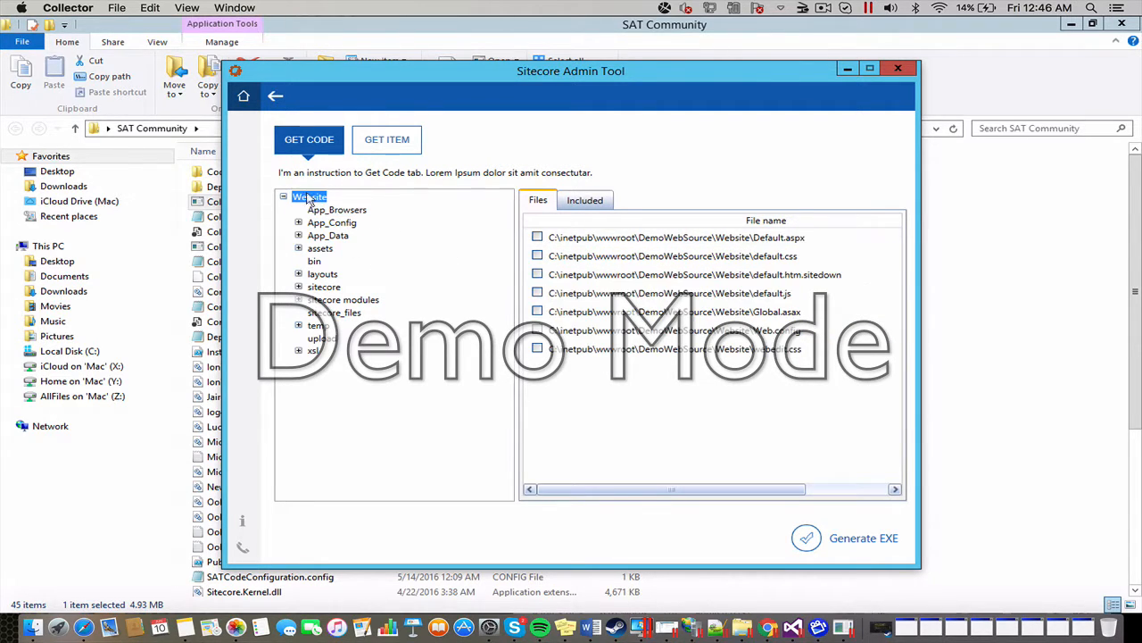
click(585, 200)
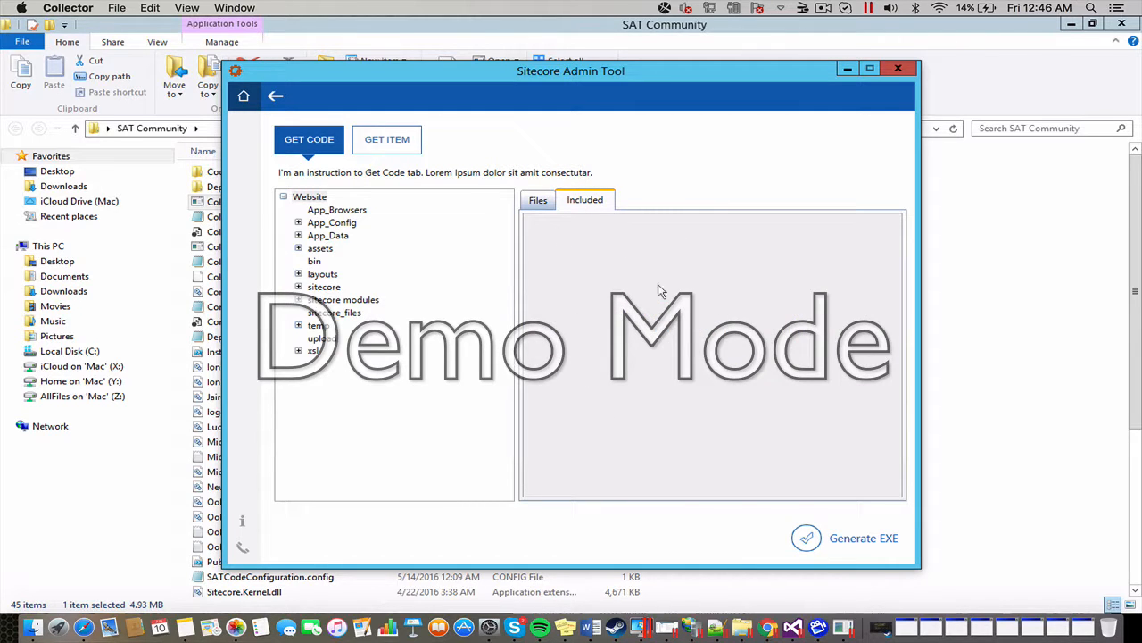
click(538, 202)
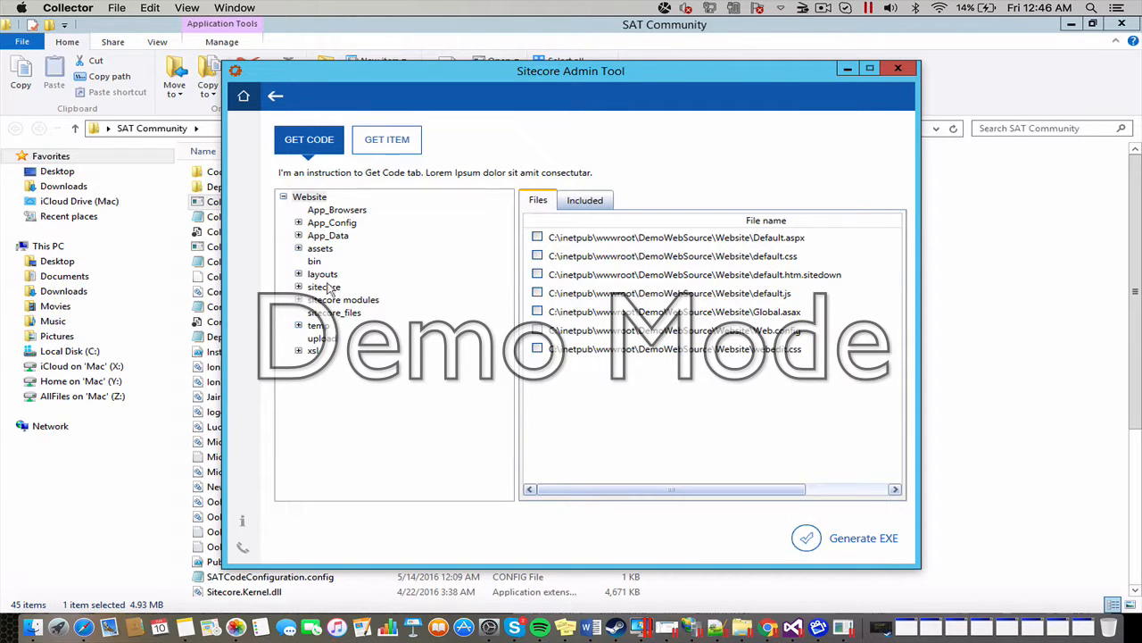
- Include readme.txt from the upload folder in the package and check the list of included files
click(318, 339)
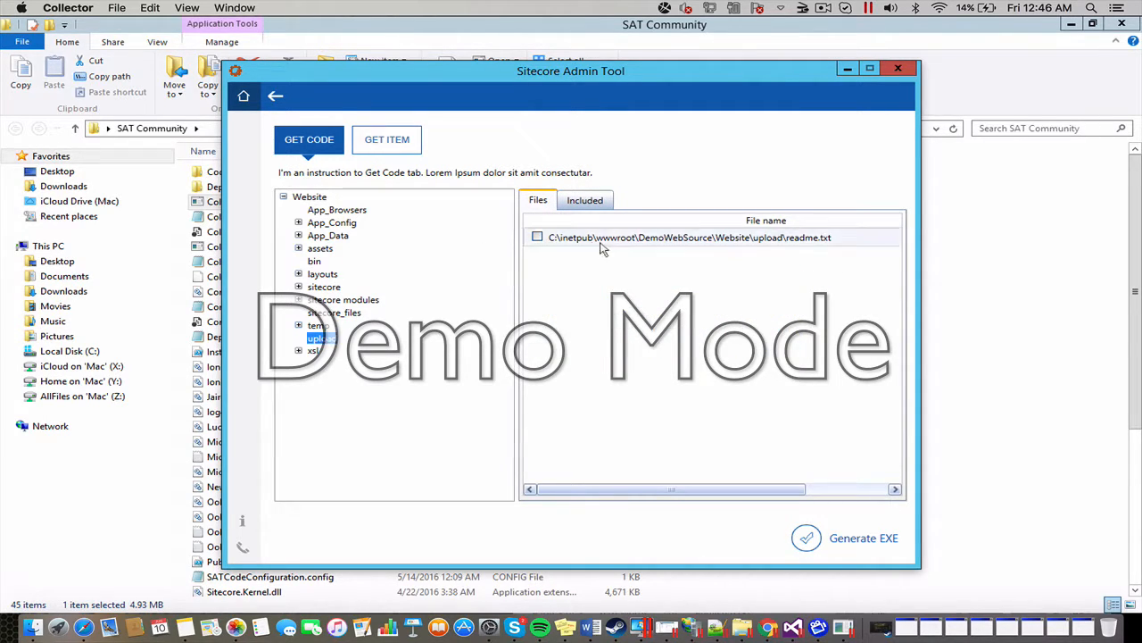
click(537, 237)
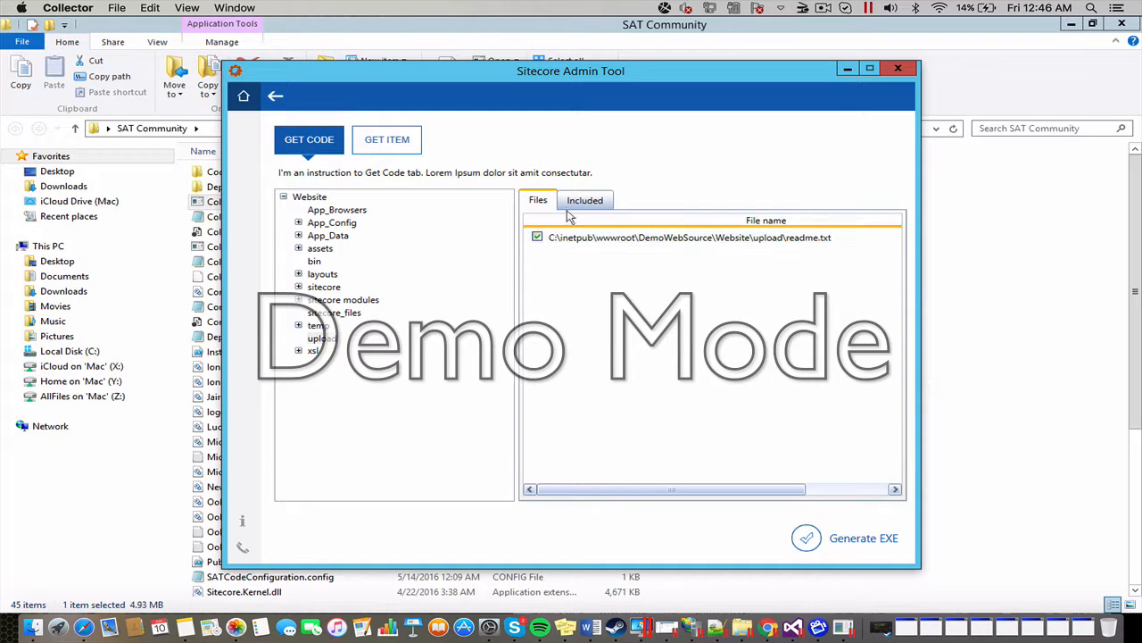
click(584, 201)
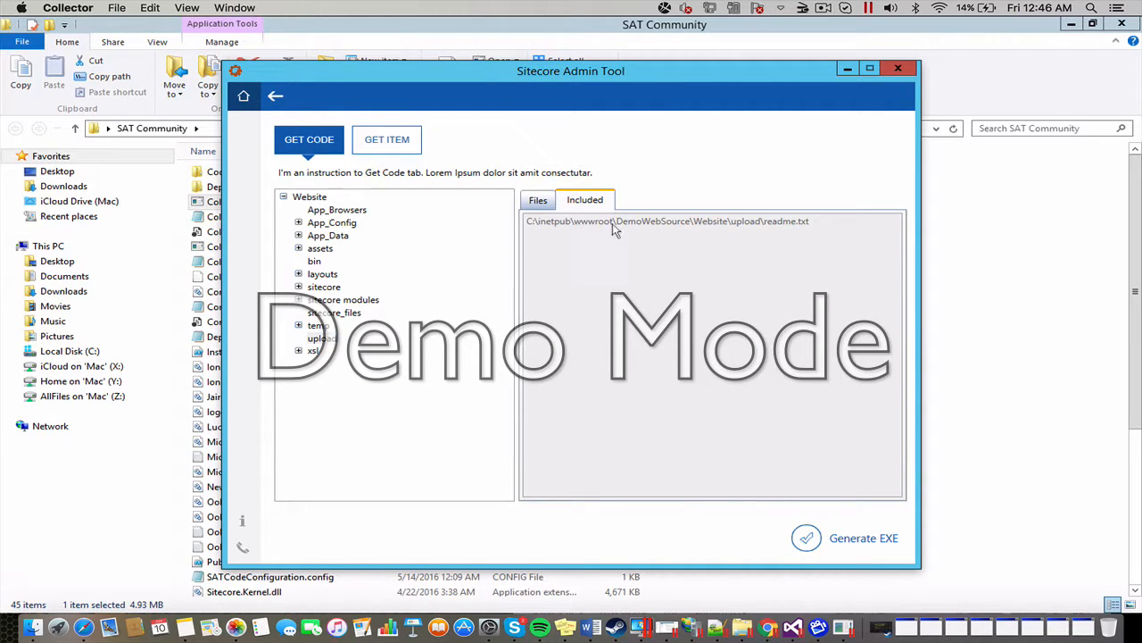
- Include the Home content item and the Controllers layout item in the package
click(404, 141)
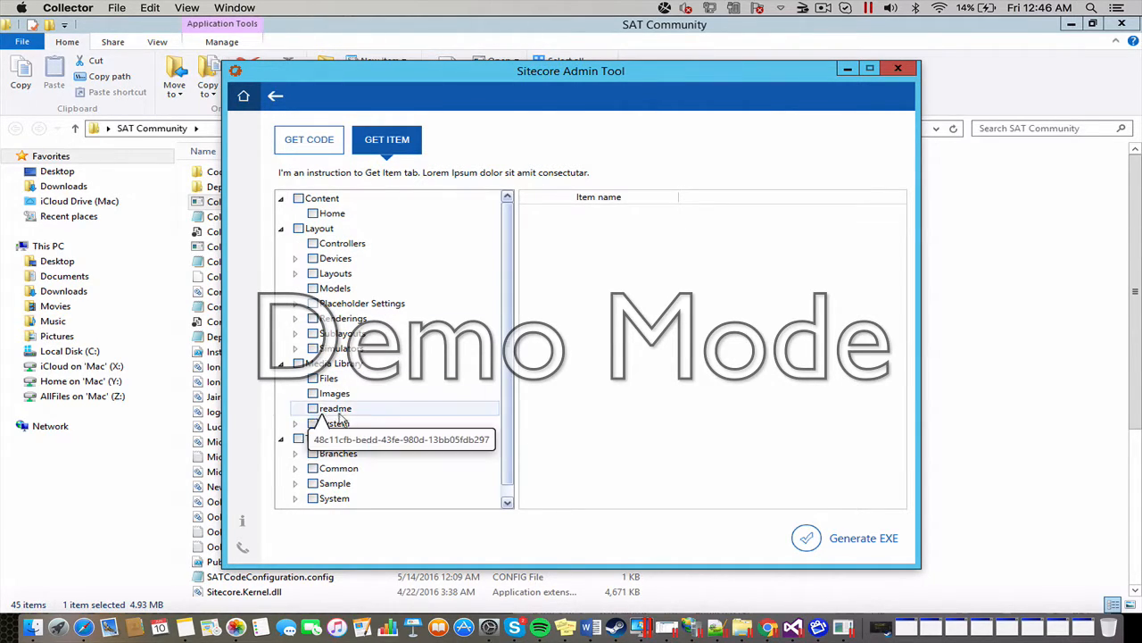
scroll(507, 382, down, 1)
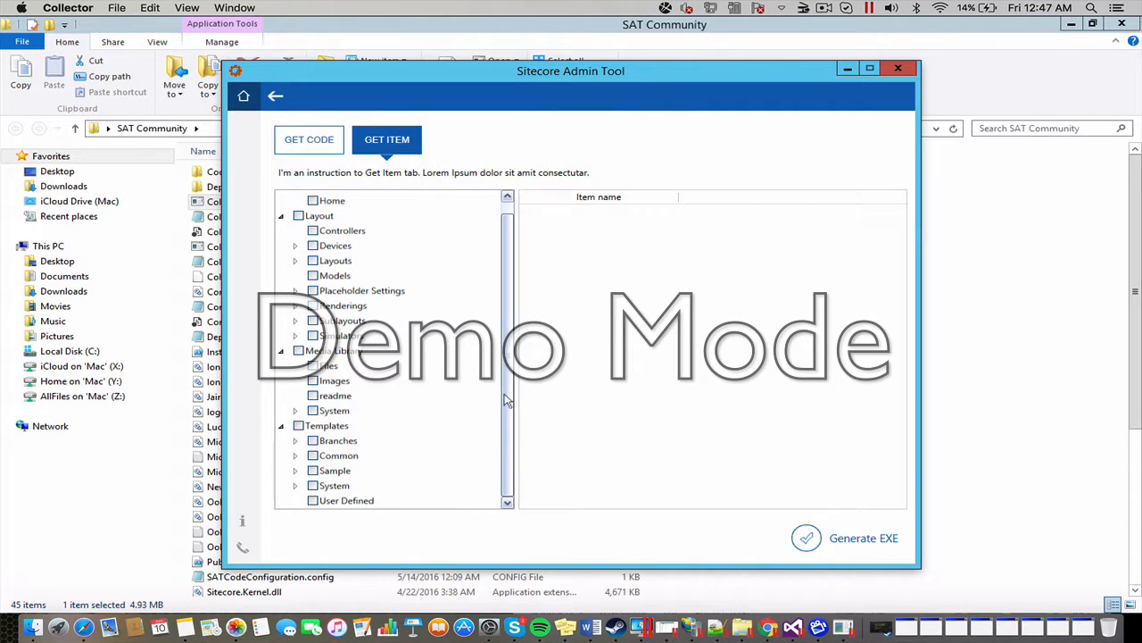
scroll(515, 325, up, 1)
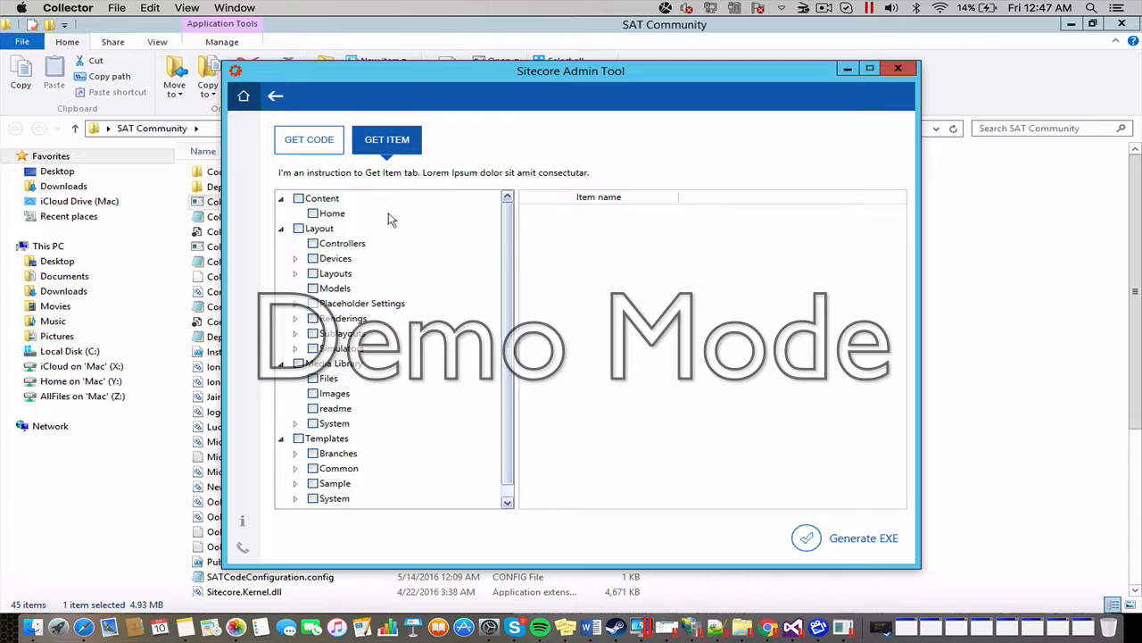
click(312, 215)
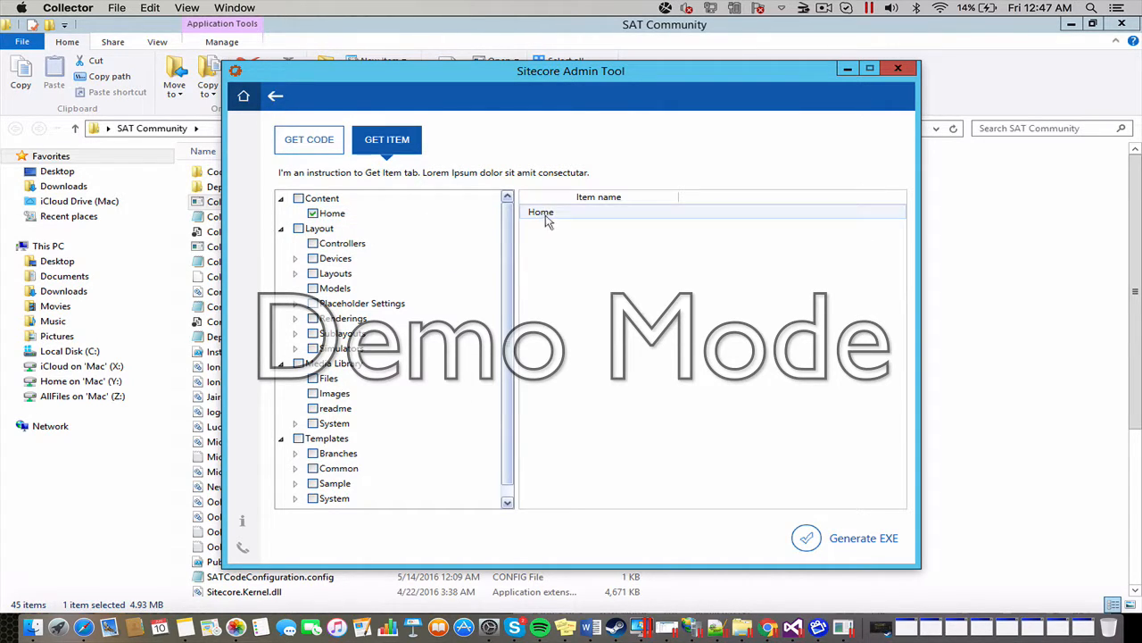
click(313, 244)
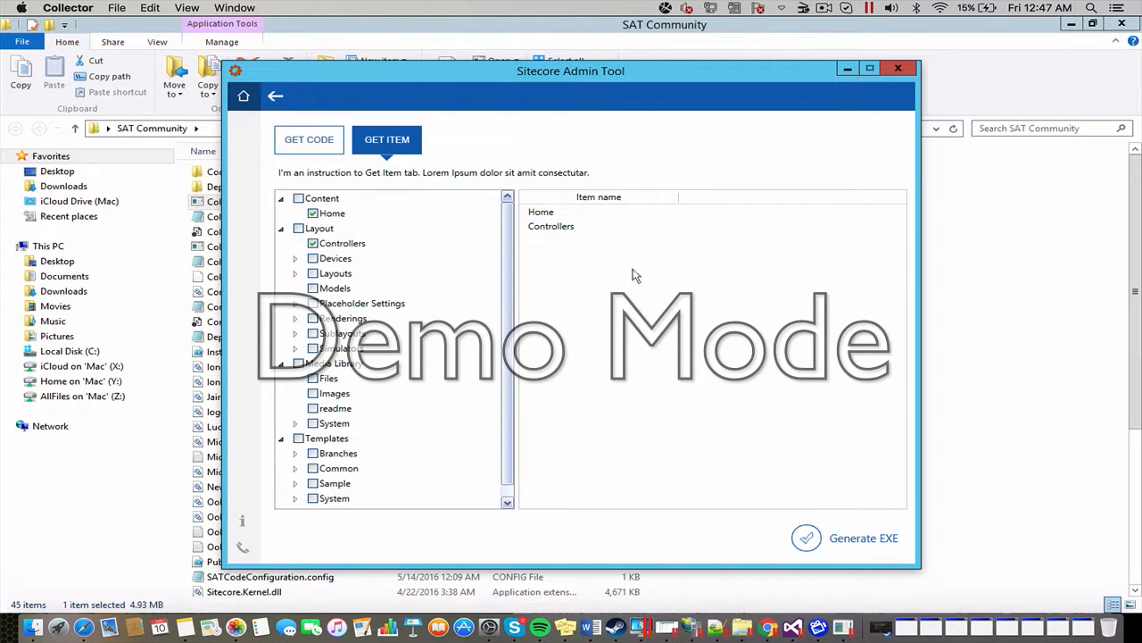
- Generate the installer EXE into the MyDeployment folder on Local Disk (C:) and display that folder in Windows Explorer
click(807, 536)
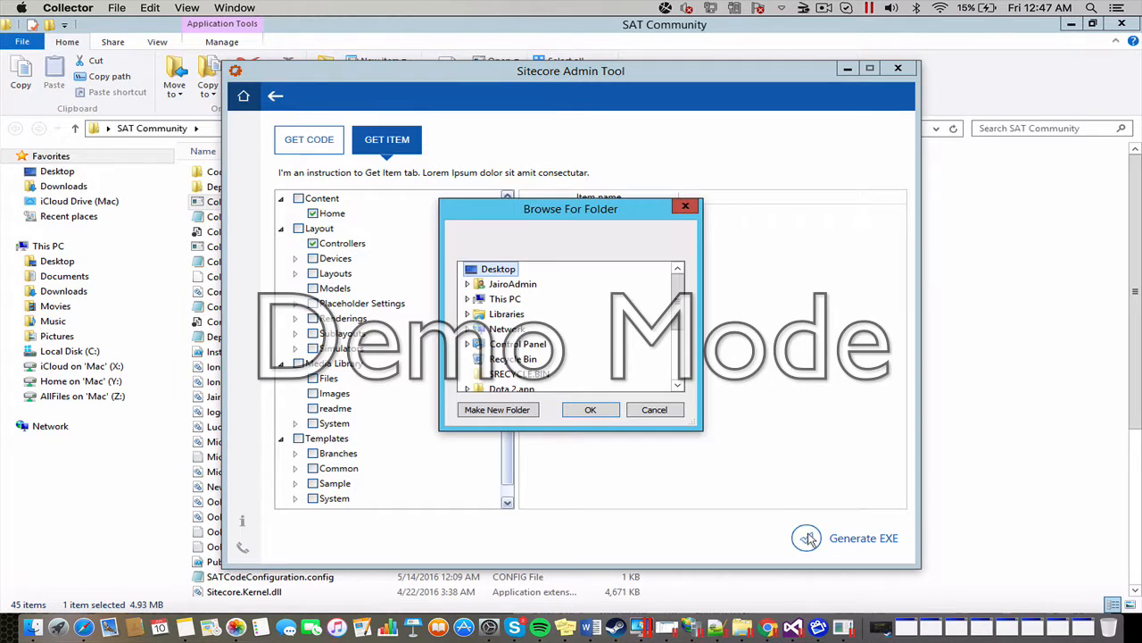
click(468, 299)
click(477, 387)
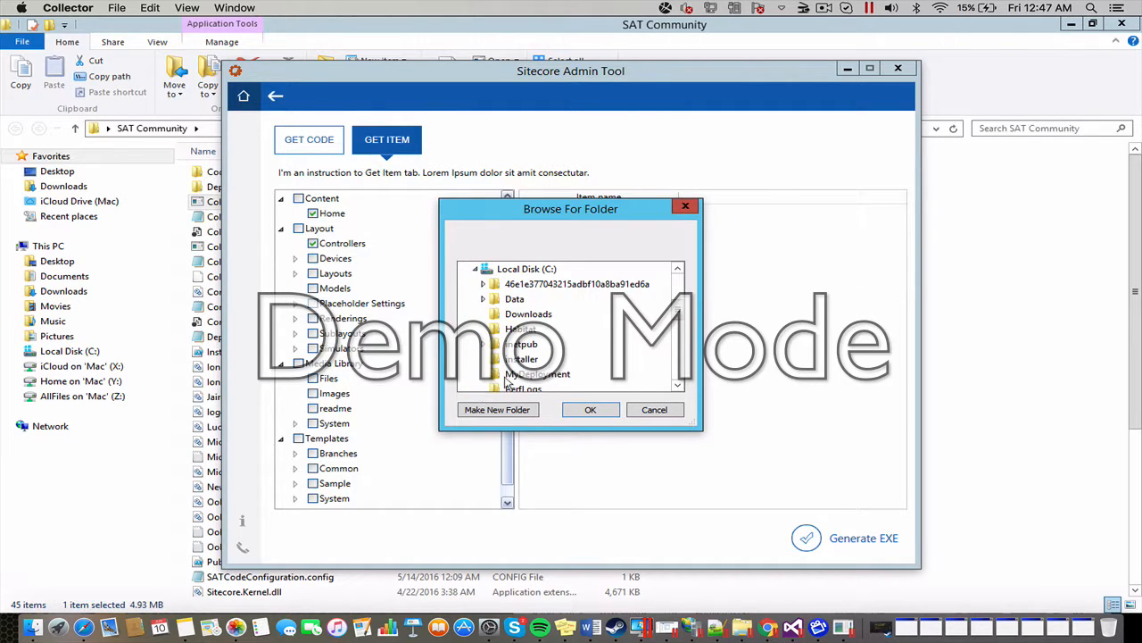
scroll(677, 318, down, 1)
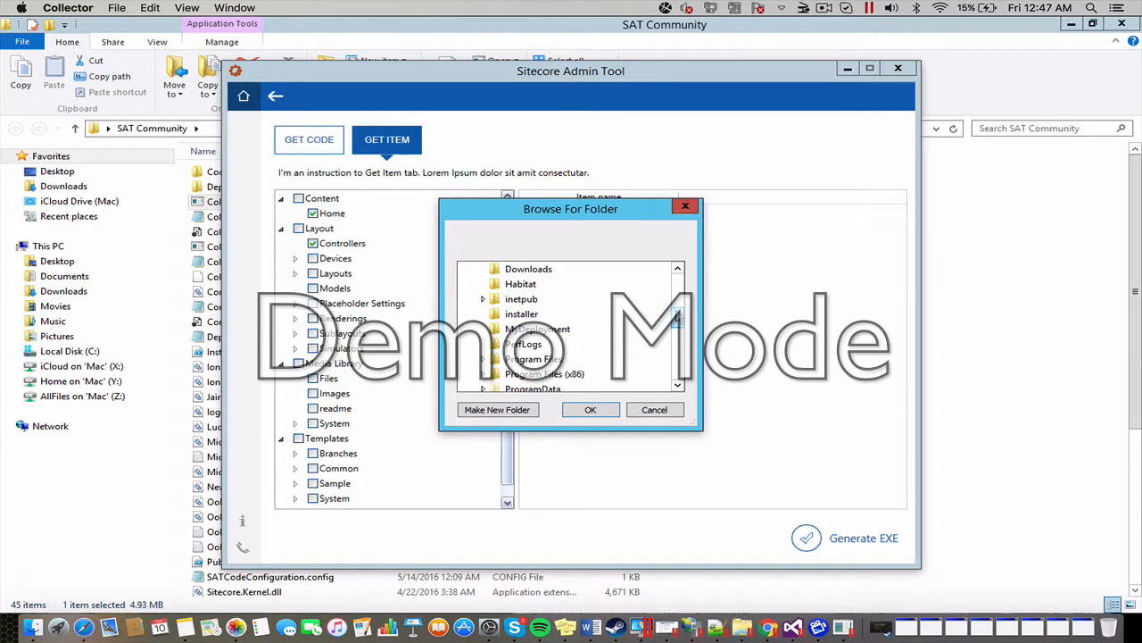
click(535, 330)
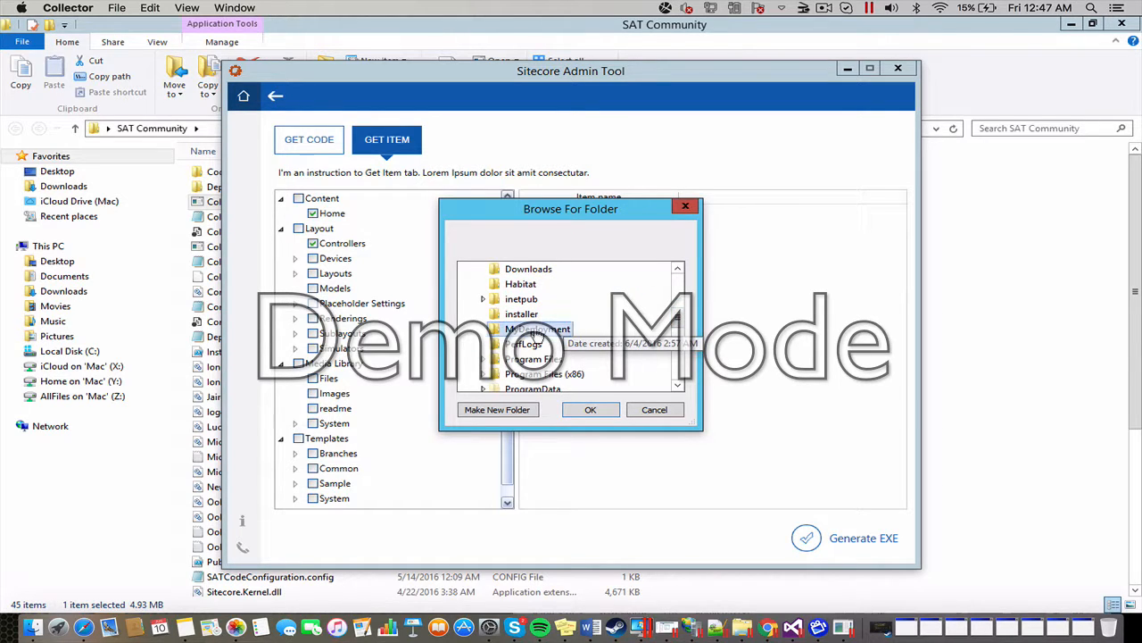
click(590, 410)
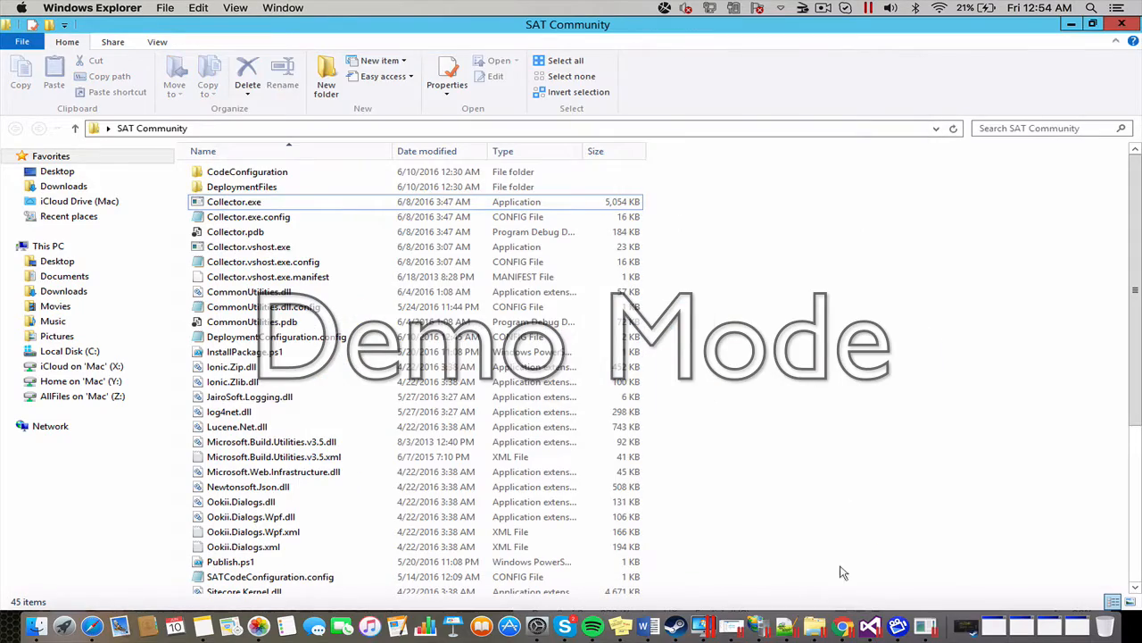
click(814, 623)
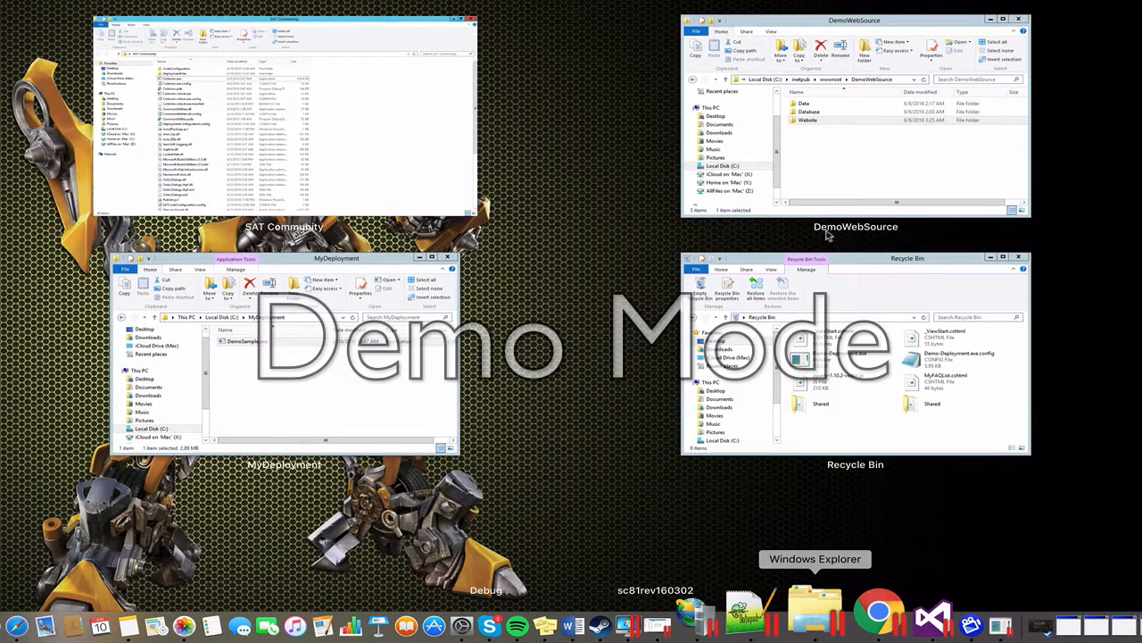
click(370, 382)
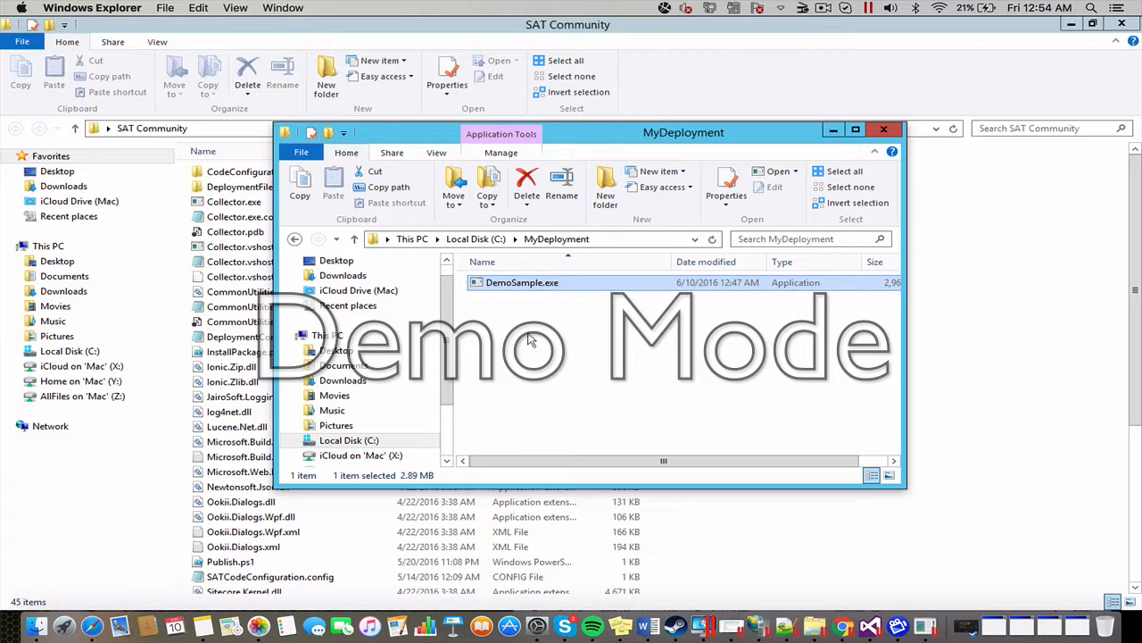
- Switch to Google Chrome and open the target site's Sitecore login page at demowebdest/sitecore
click(841, 624)
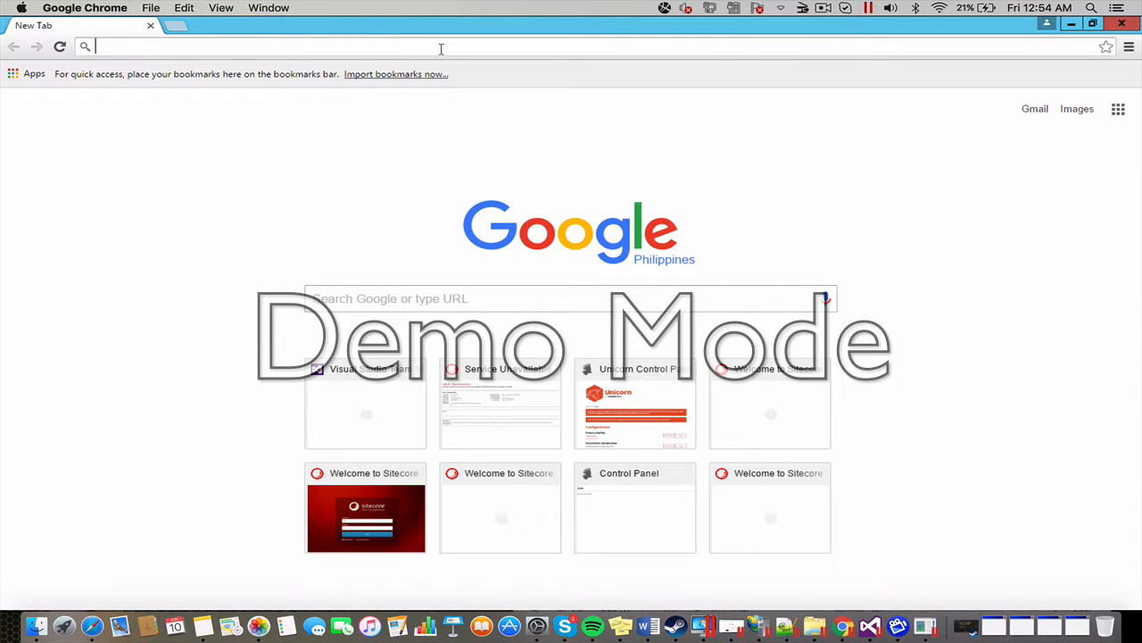
text(demowe)
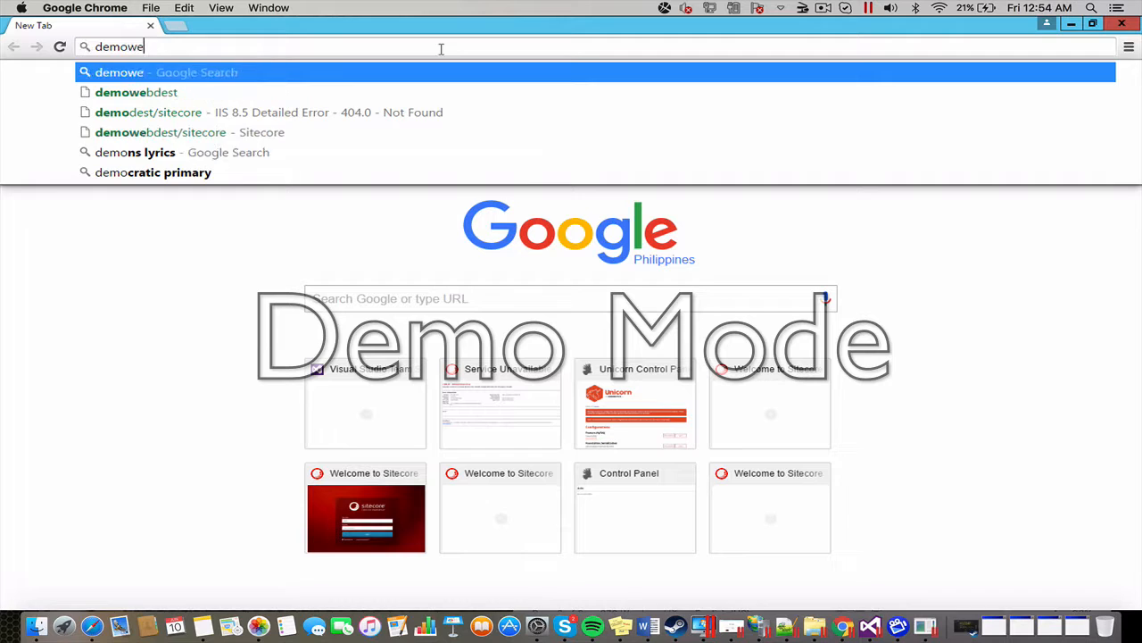
key(Down)
key(Return)
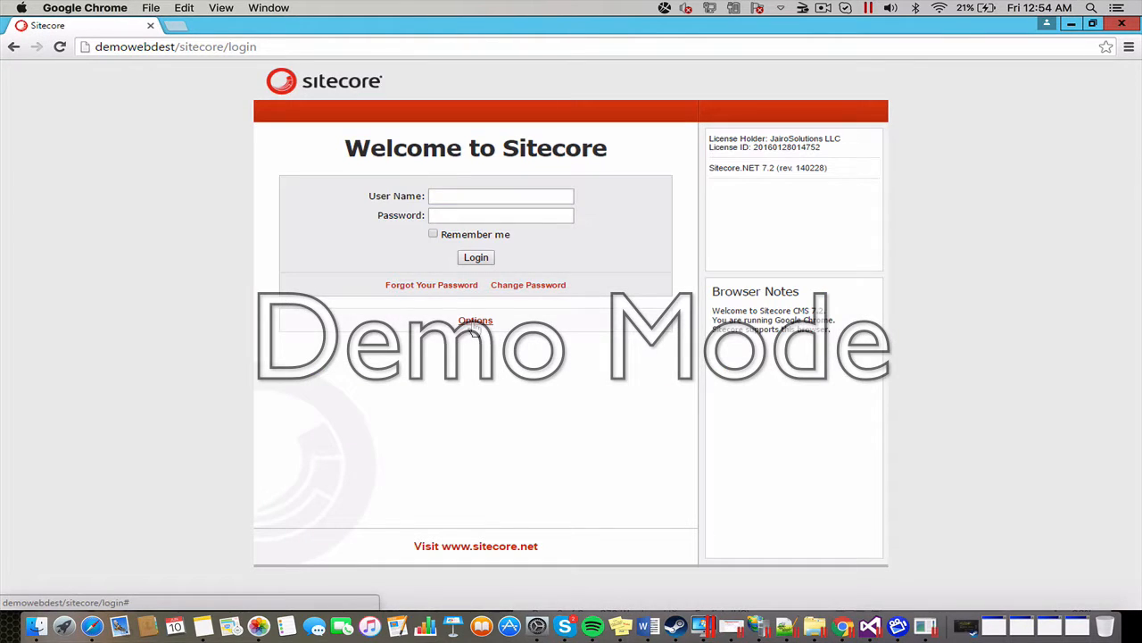
- Show the login options and sign in to the Sitecore Desktop as admin with the account password
click(475, 322)
click(487, 197)
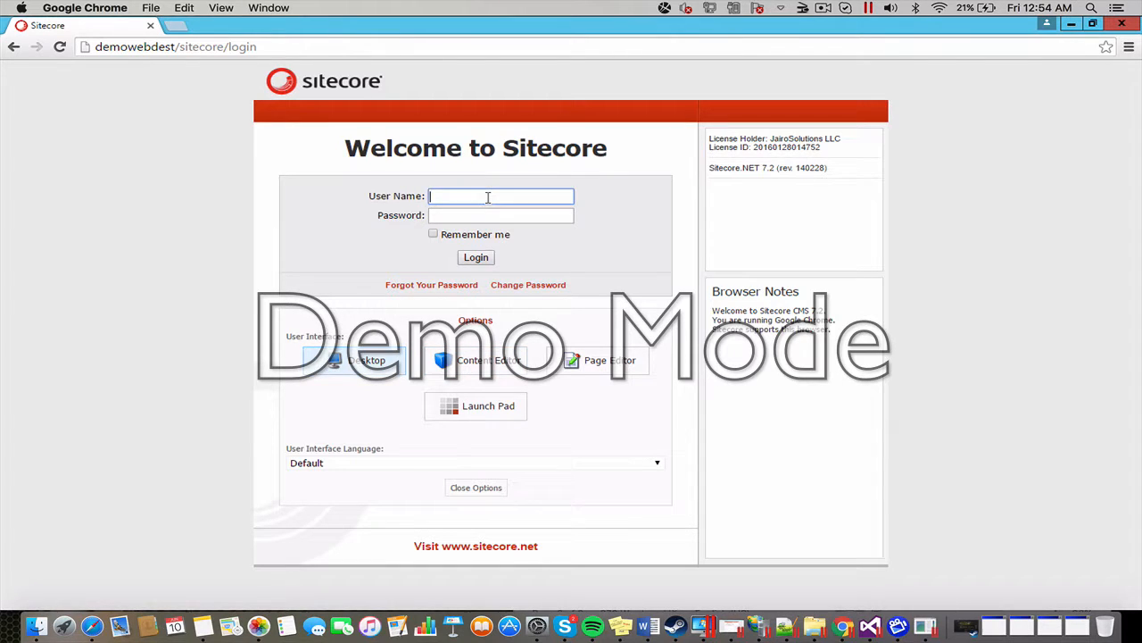
text(admin)
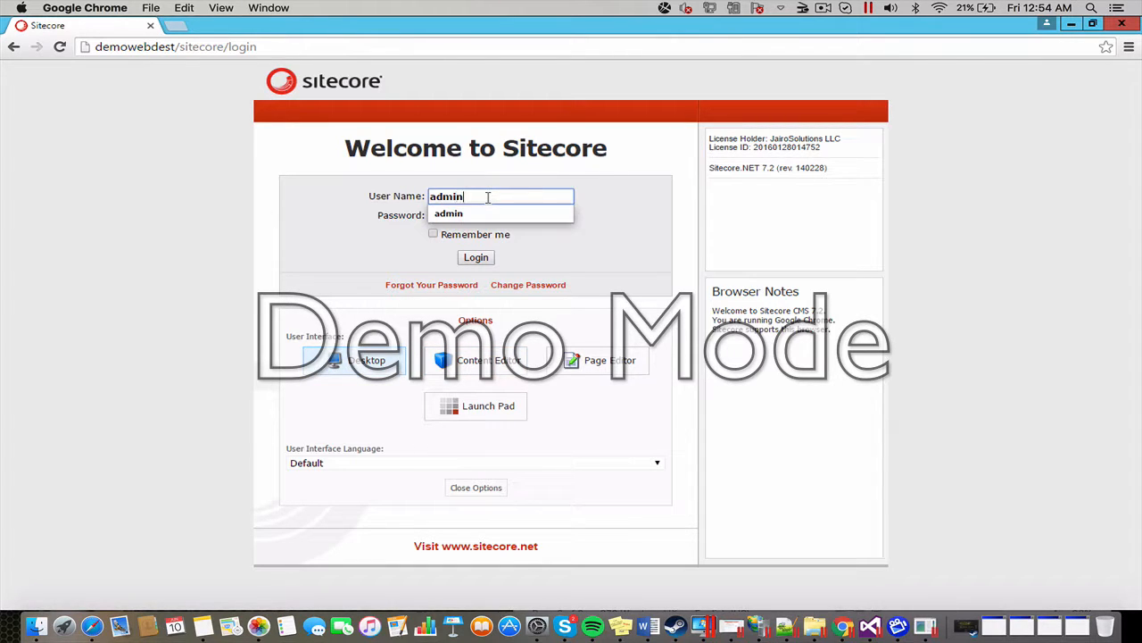
key(Tab)
text(b)
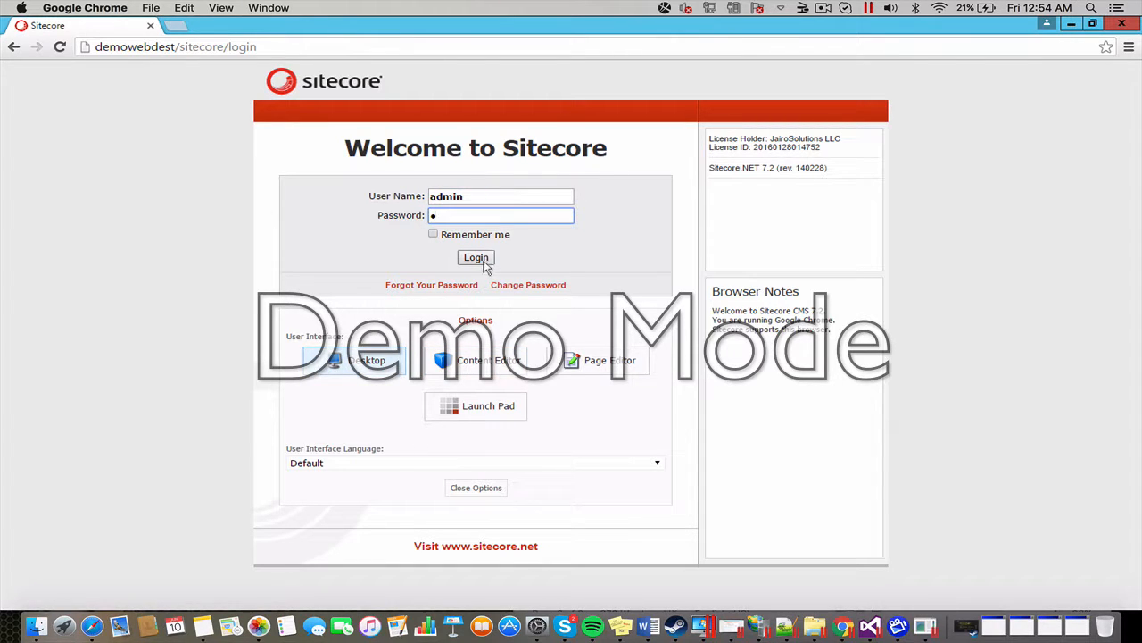
click(482, 260)
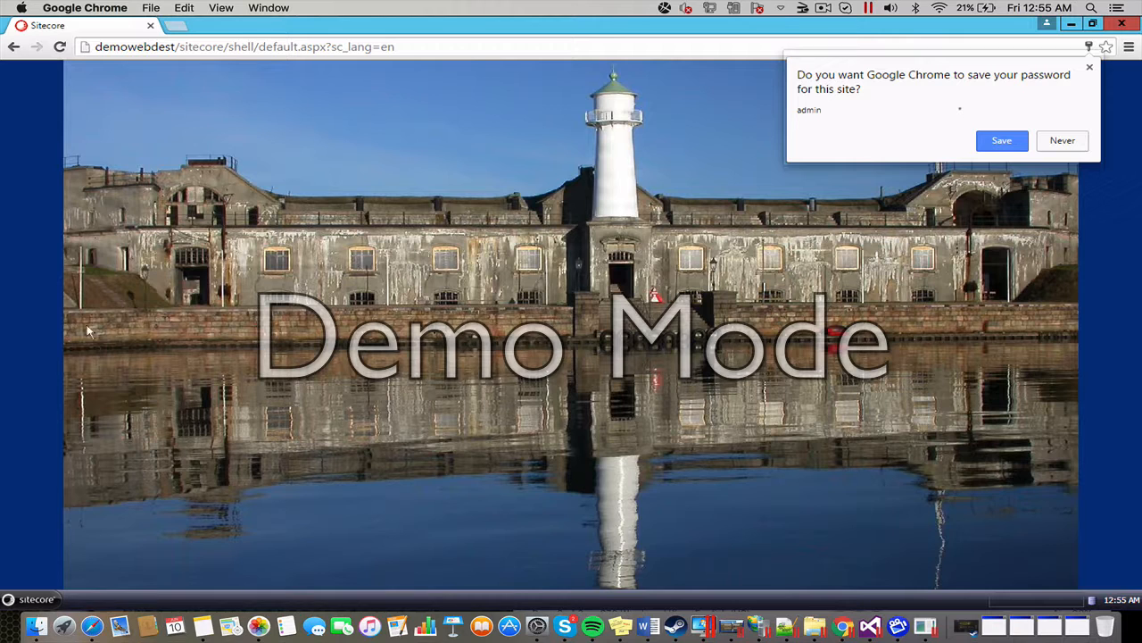
- Open the Content Editor and delete the Home content item, leaving the links to it in place
click(27, 598)
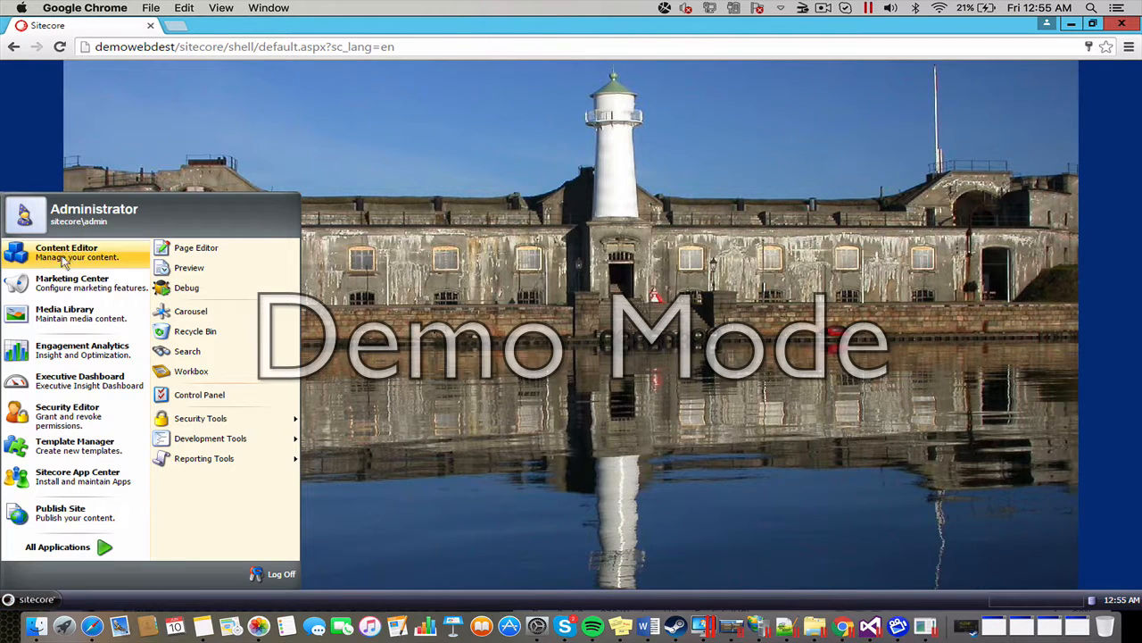
click(67, 254)
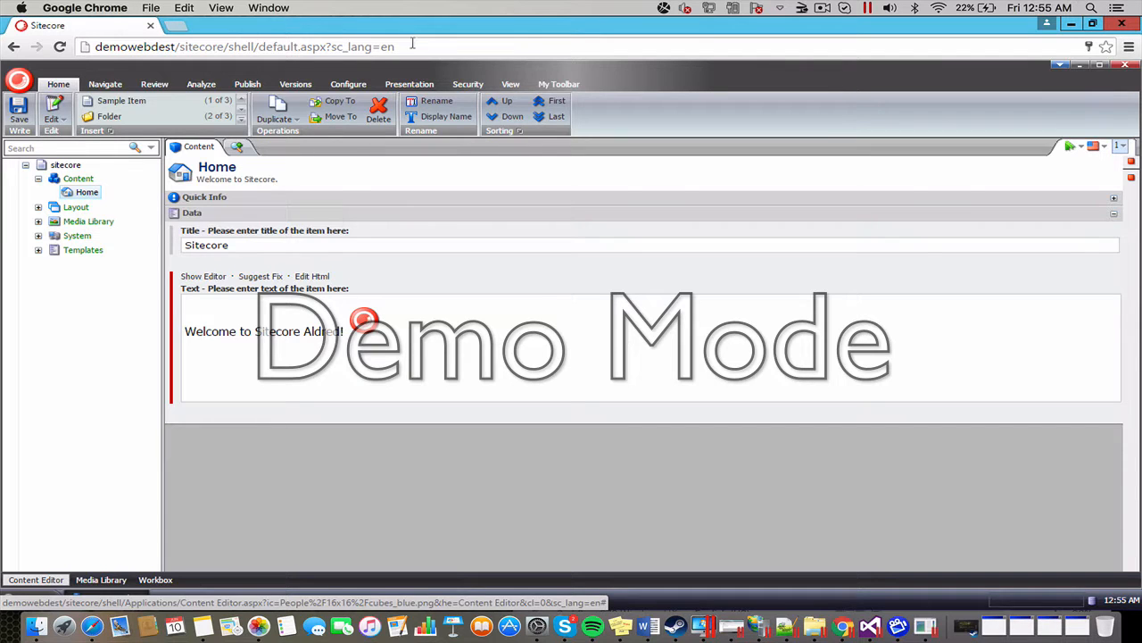
click(379, 111)
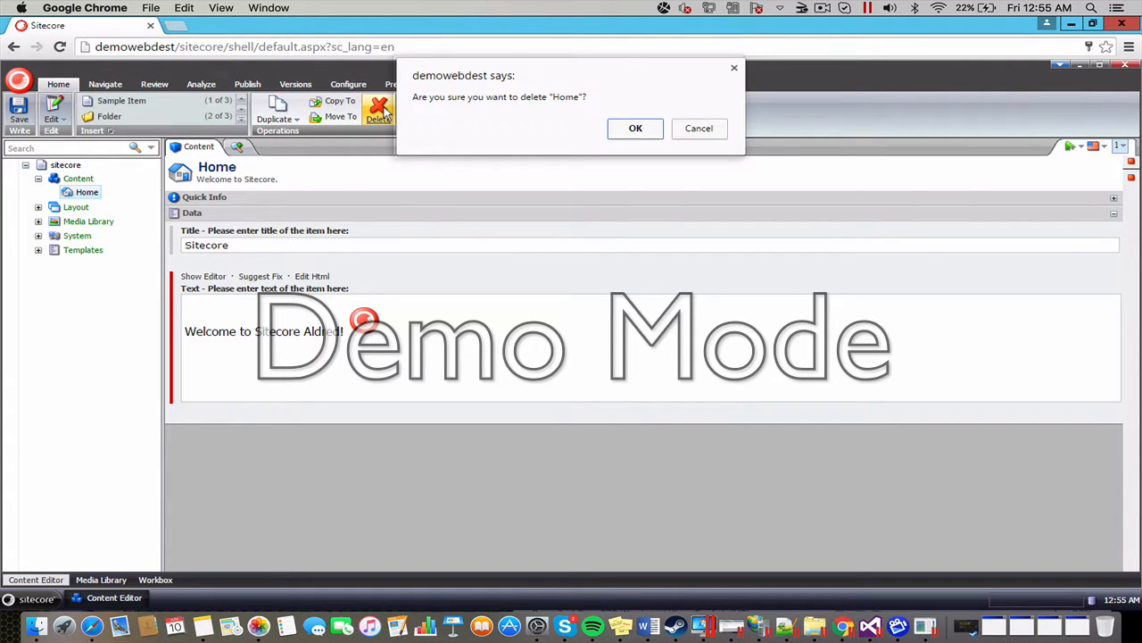
click(636, 127)
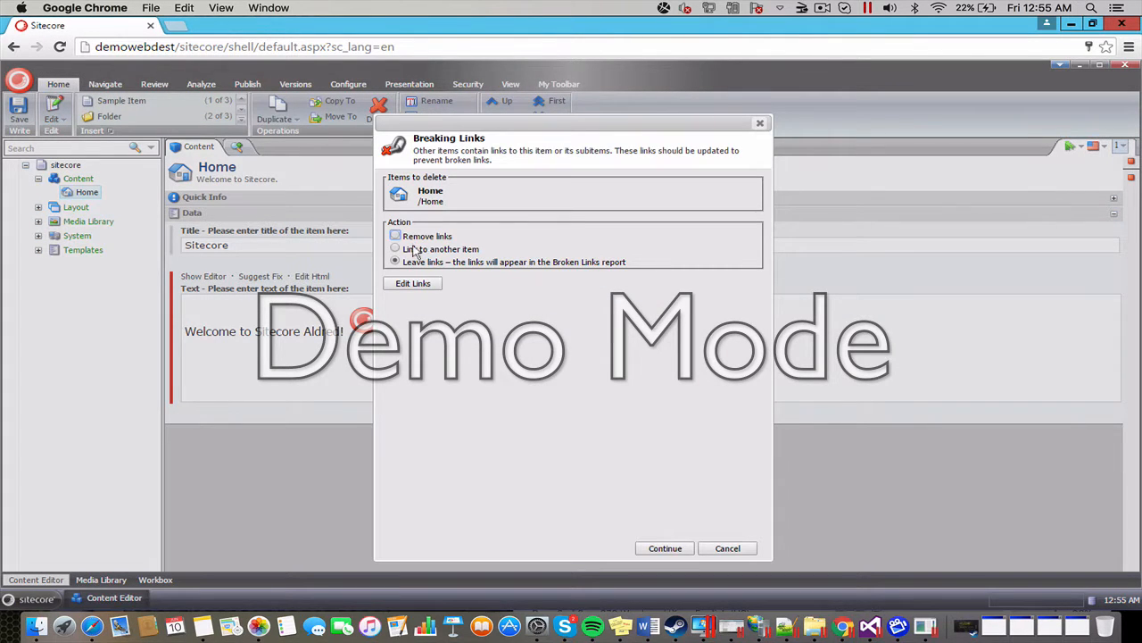
click(665, 548)
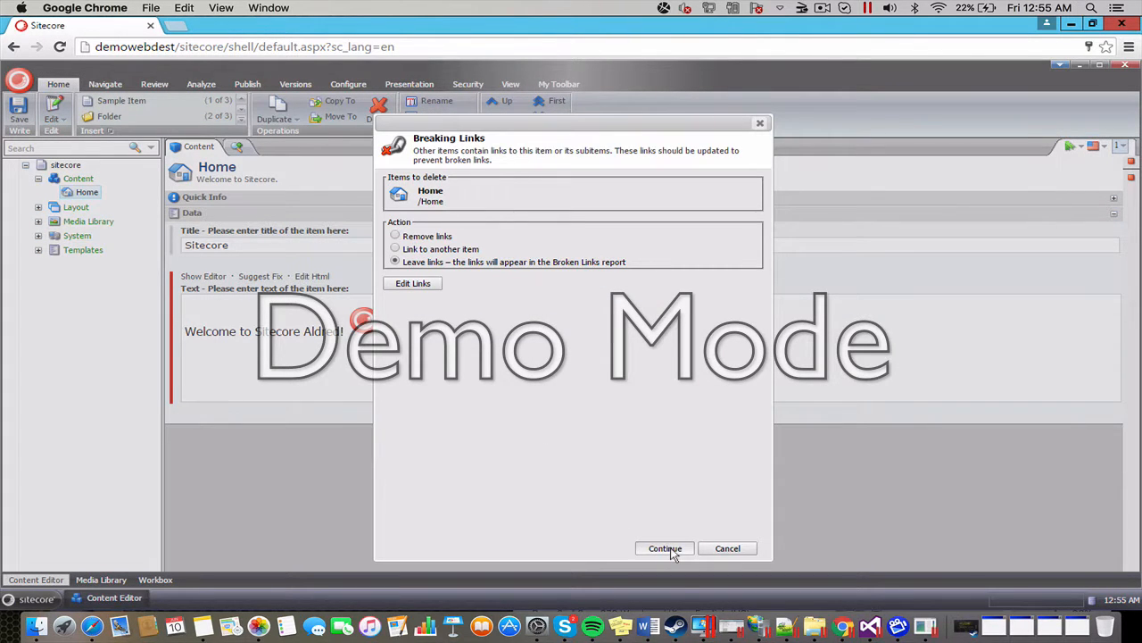
click(665, 548)
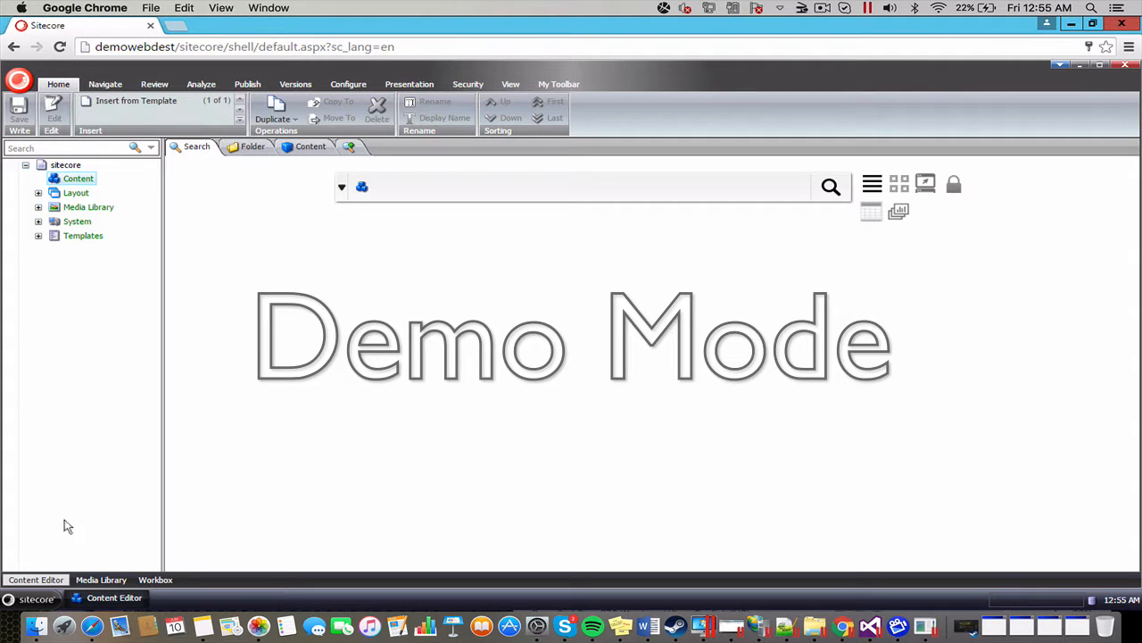
- Publish the Content item with Smart publish, including subitems and related items, and finish the wizard
click(247, 85)
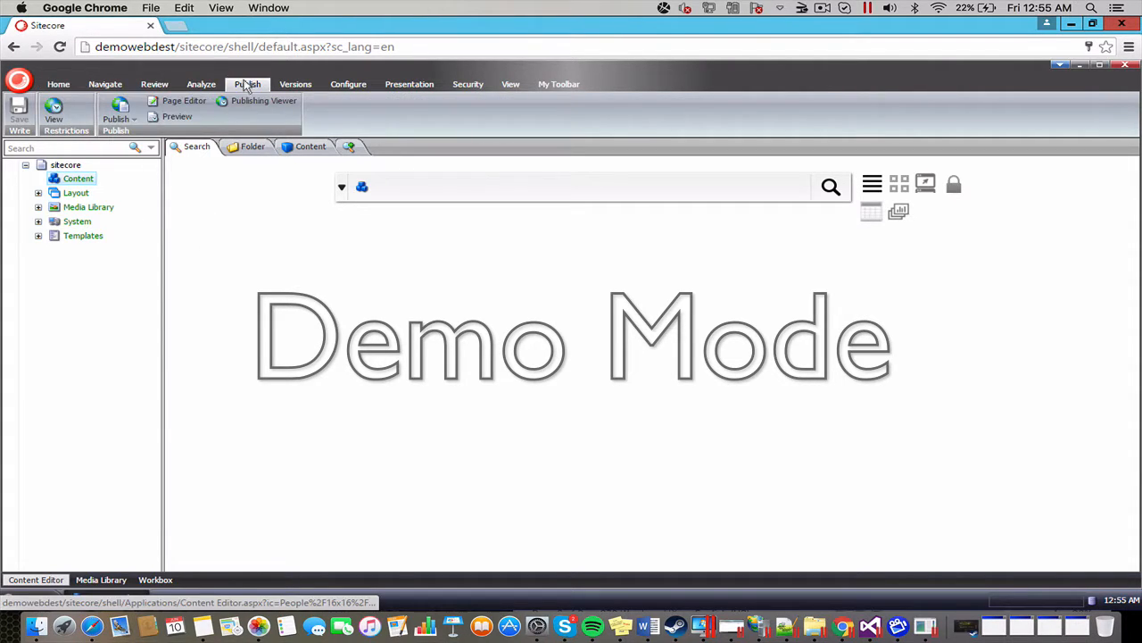
click(118, 114)
click(134, 151)
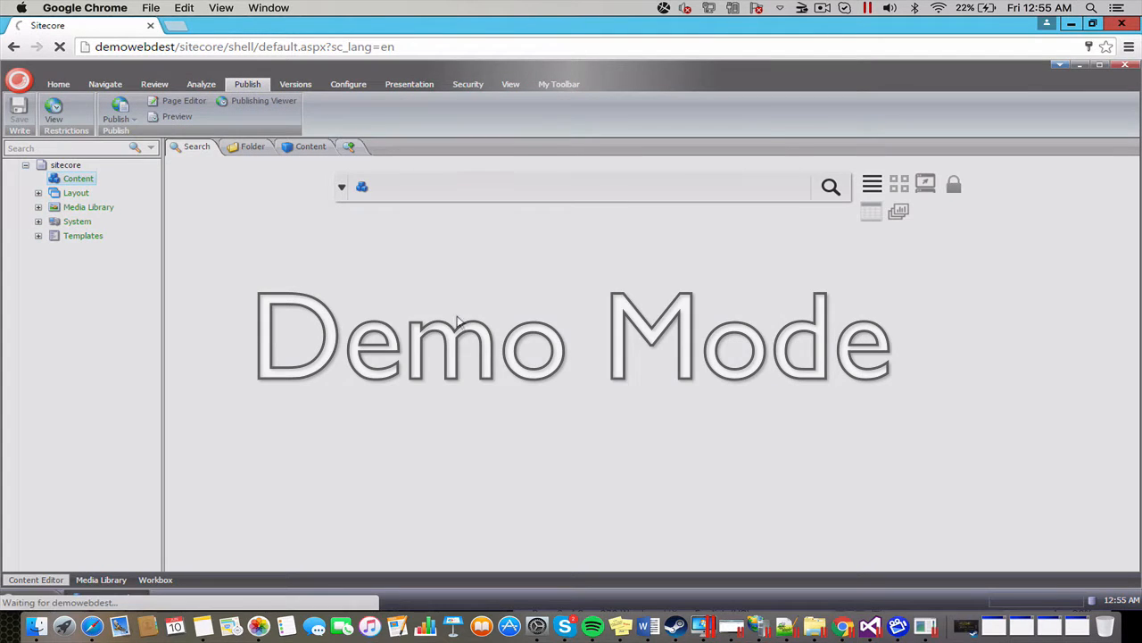
click(659, 547)
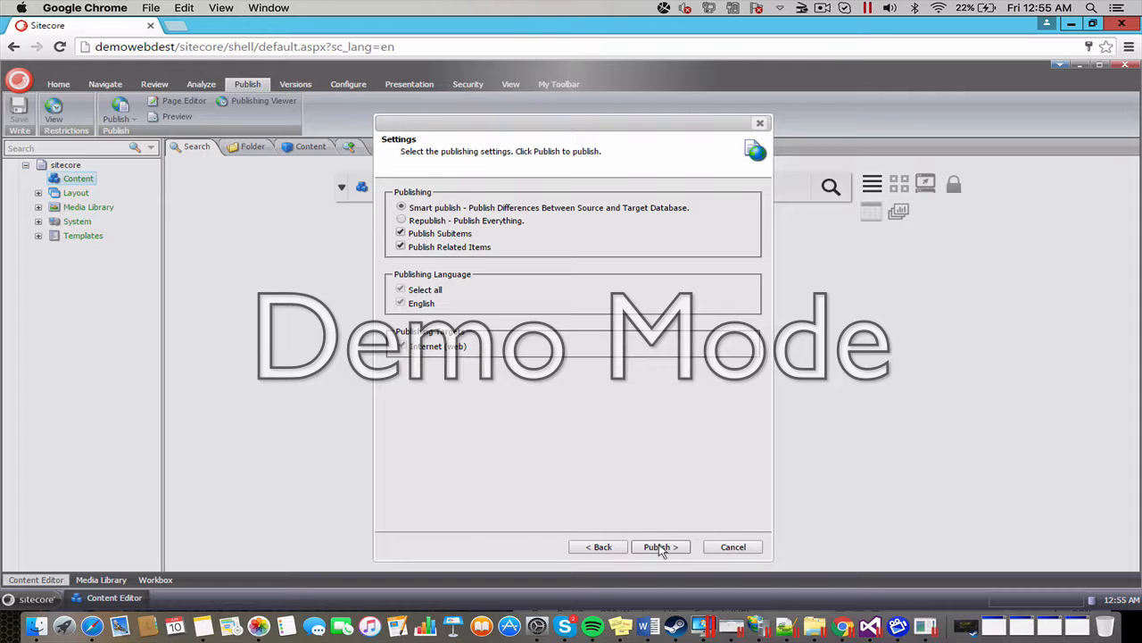
click(661, 547)
click(635, 172)
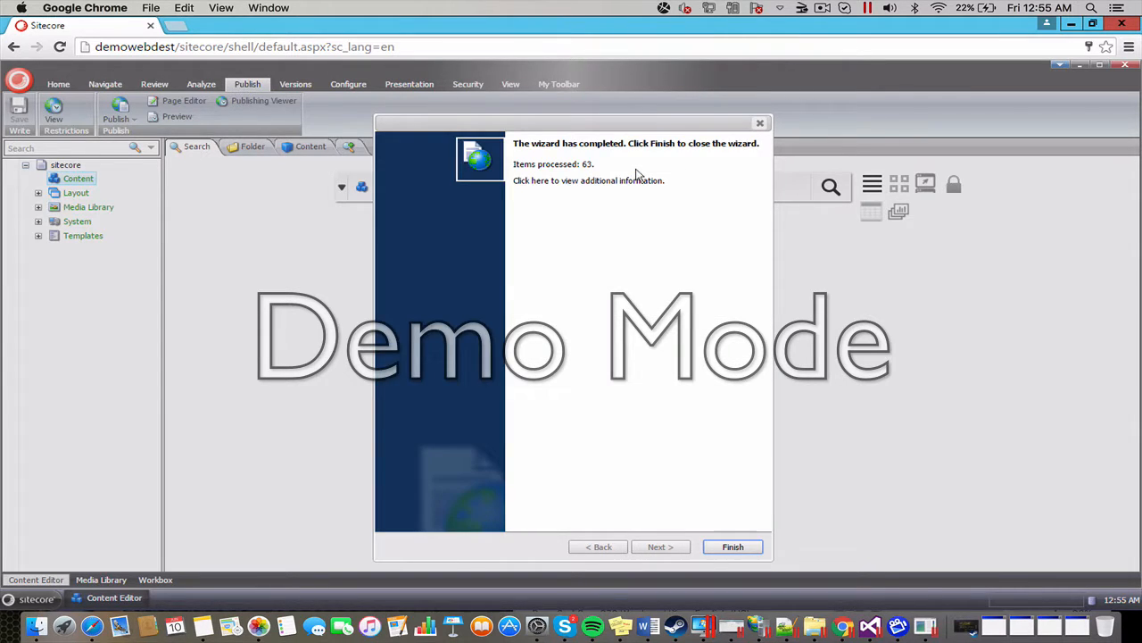
click(728, 547)
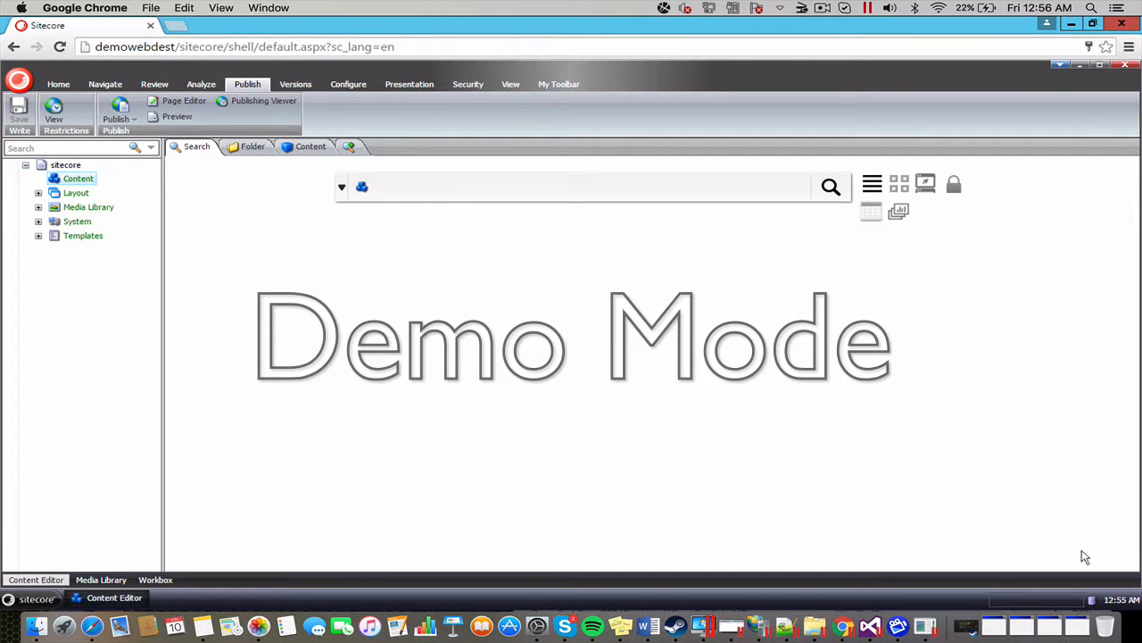
- Switch the Sitecore desktop to the web database and inspect the Content node in the Content Editor
click(1091, 599)
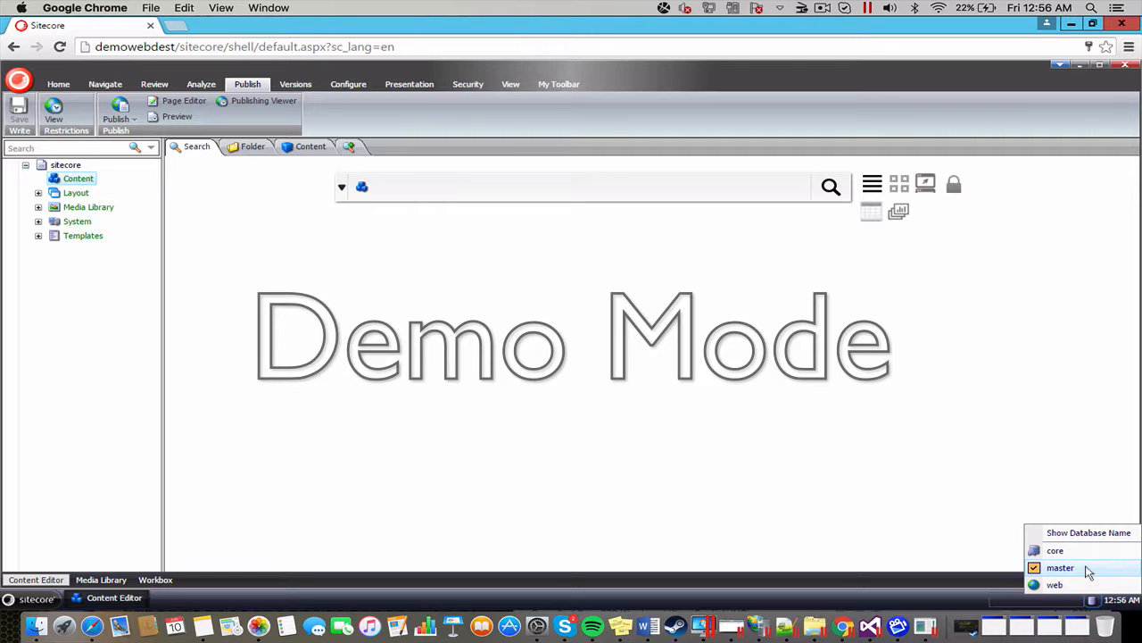
click(1055, 585)
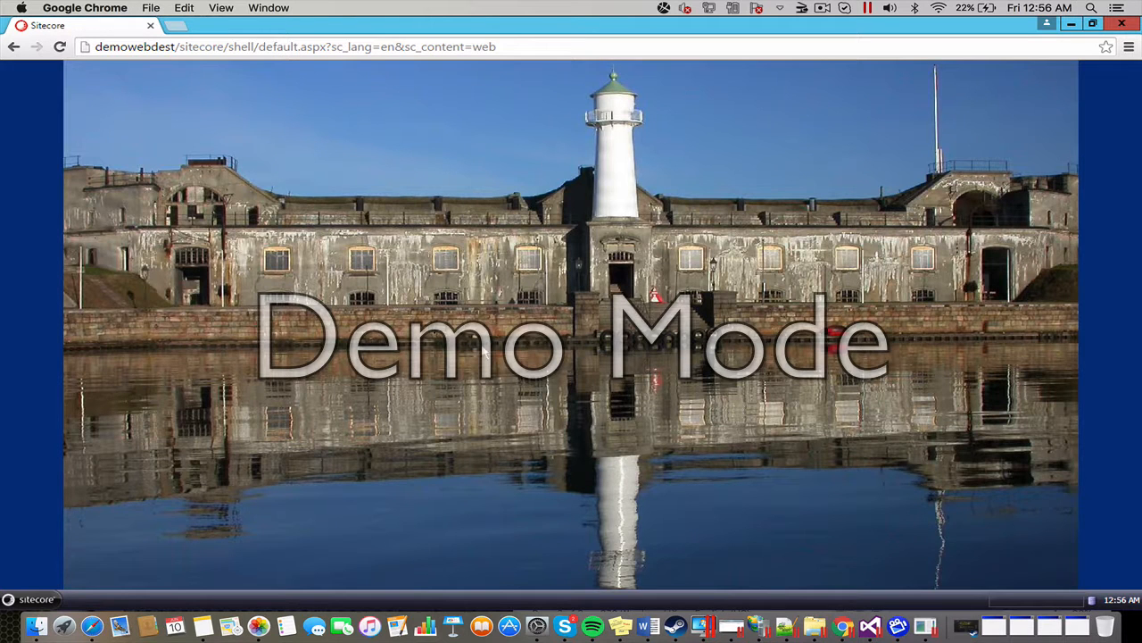
click(32, 598)
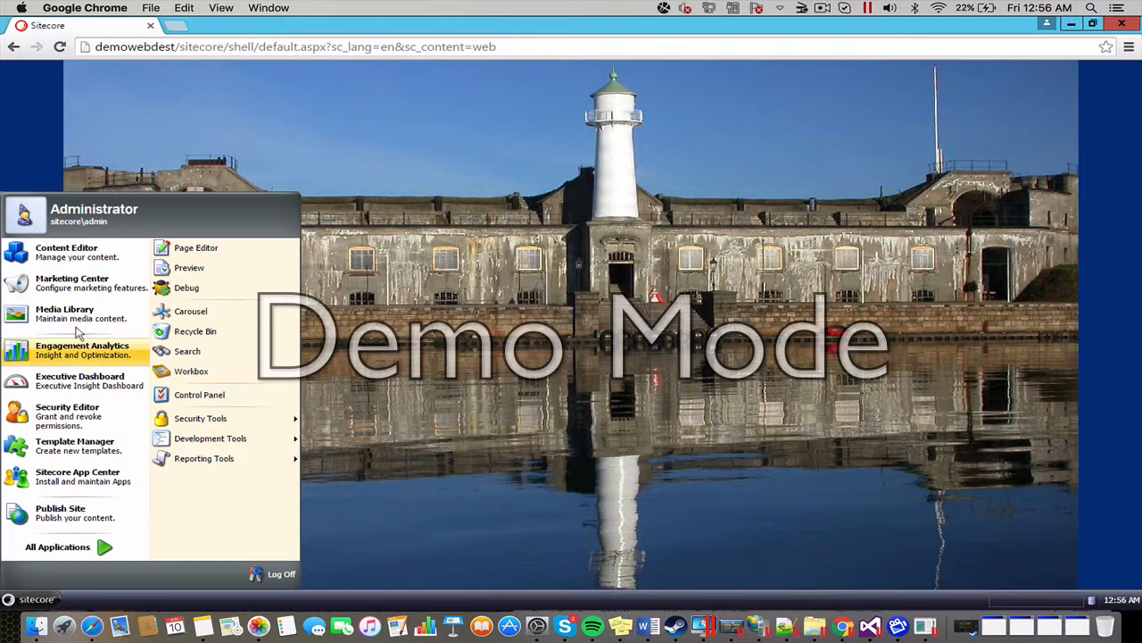
click(99, 266)
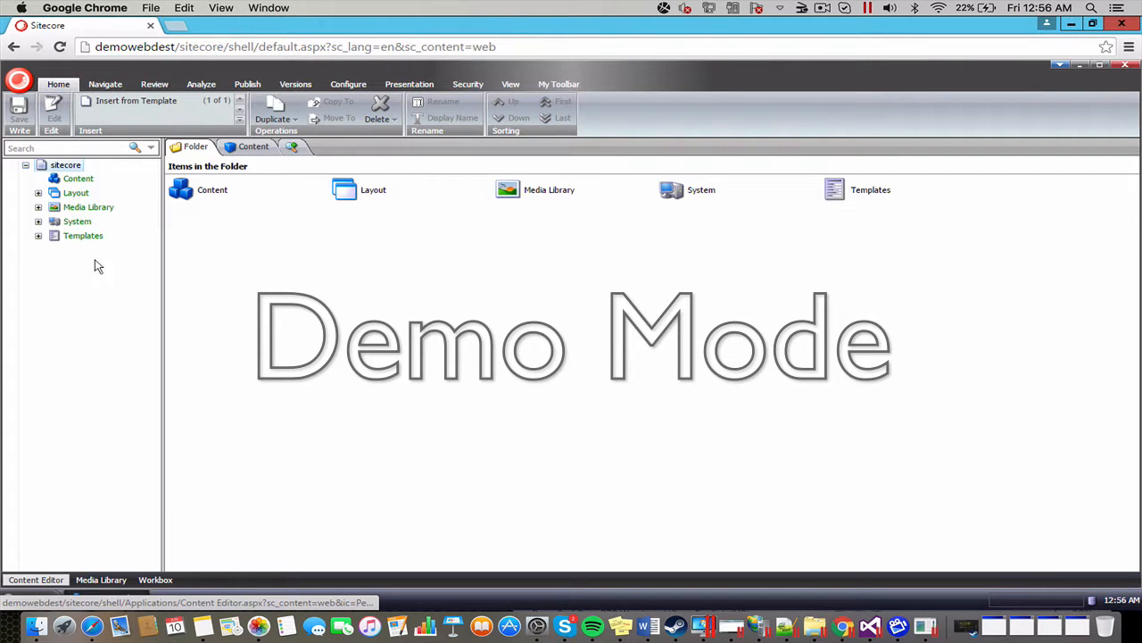
click(78, 181)
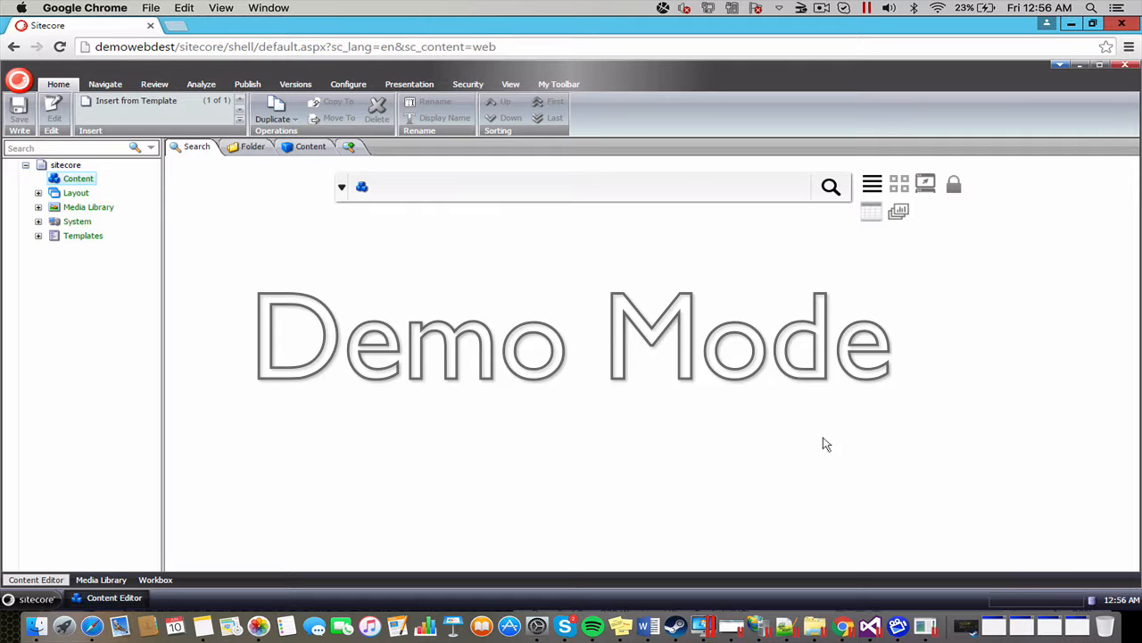
- In Windows Explorer, browse to the DemoWebDest\Website folder under C:\inetpub\wwwroot
click(815, 614)
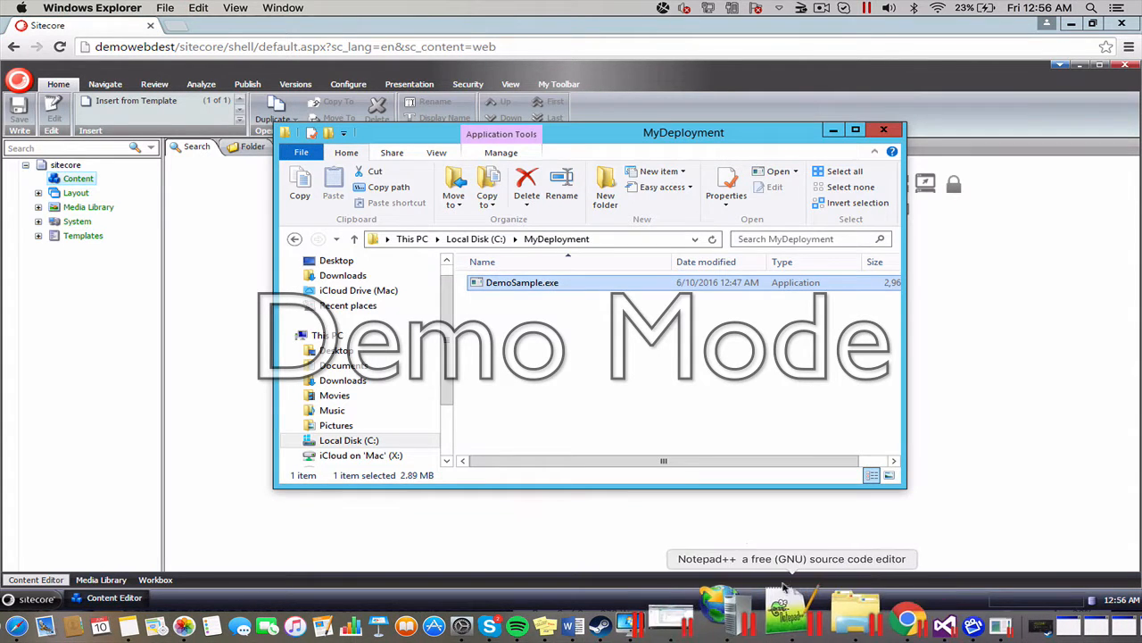
click(476, 238)
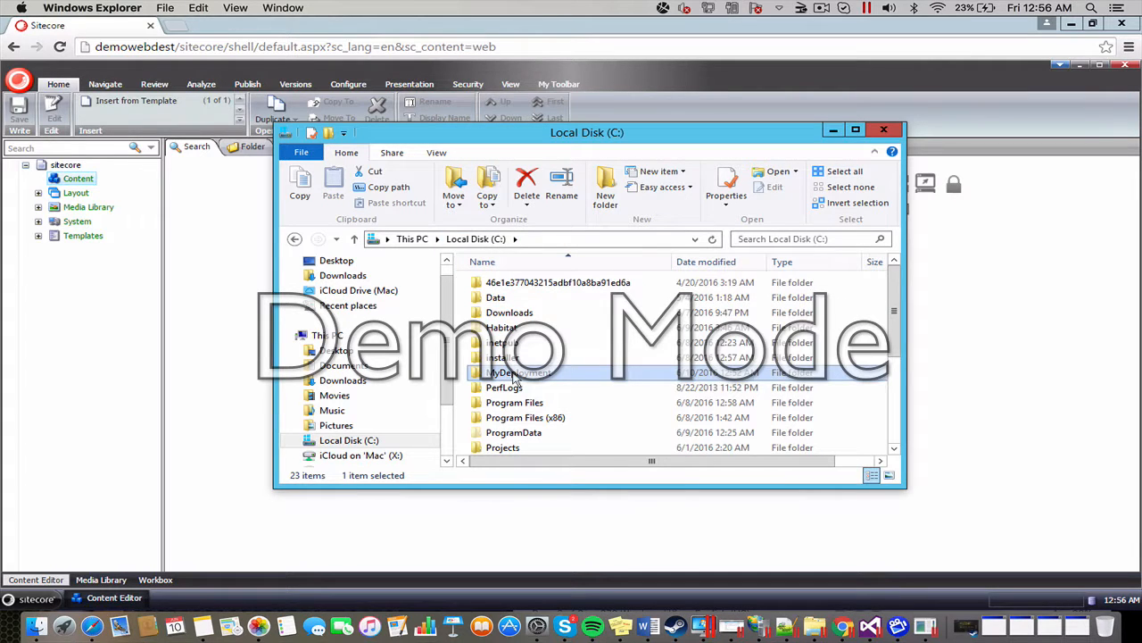
double_click(504, 342)
click(518, 358)
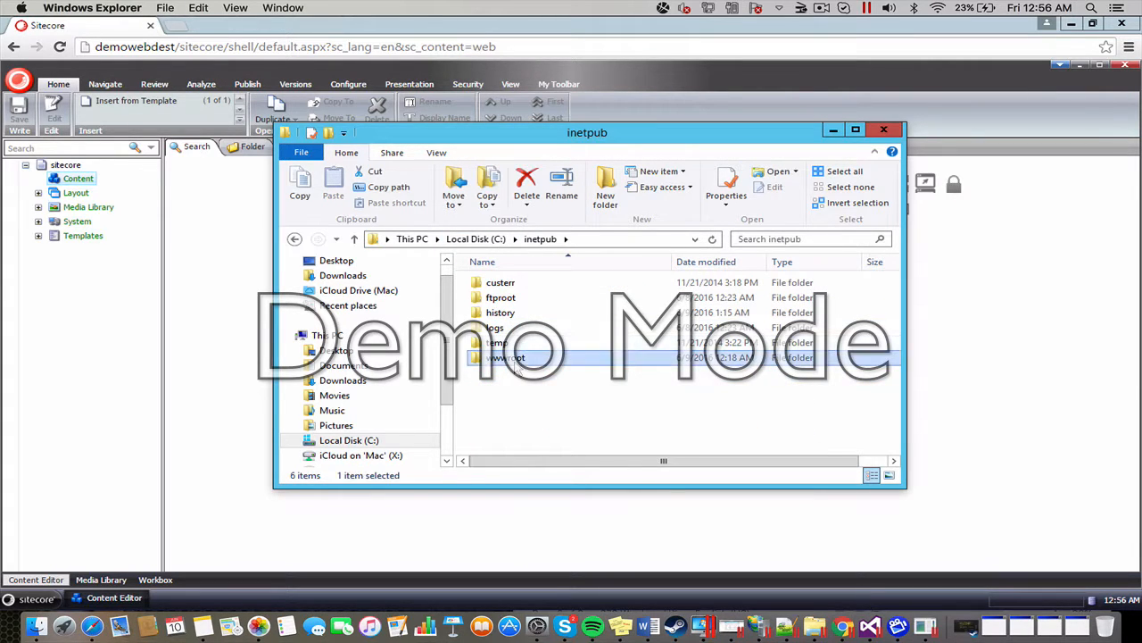
double_click(517, 358)
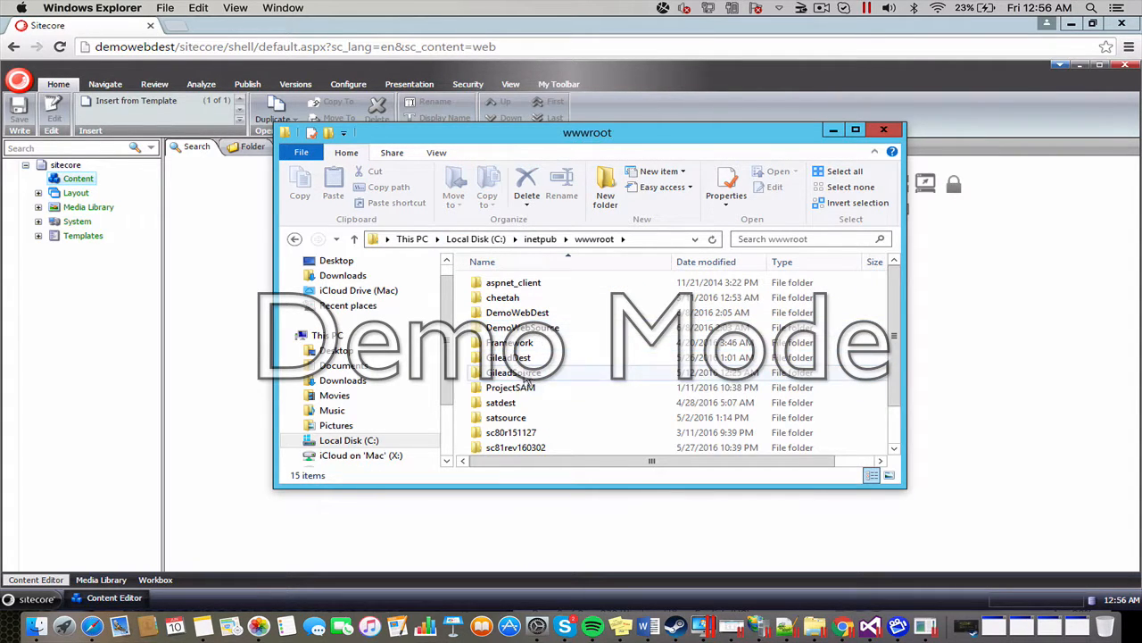
double_click(525, 314)
double_click(519, 315)
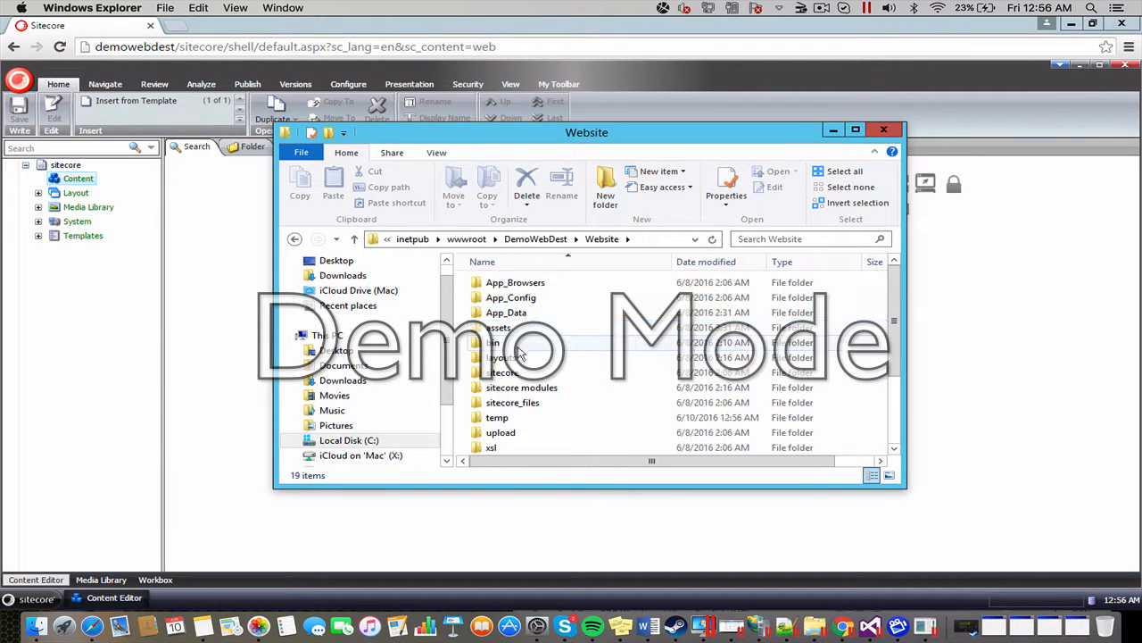
- Delete readme.txt from the DemoWebDest website's upload folder, granting administrator permission for the deletion
double_click(507, 433)
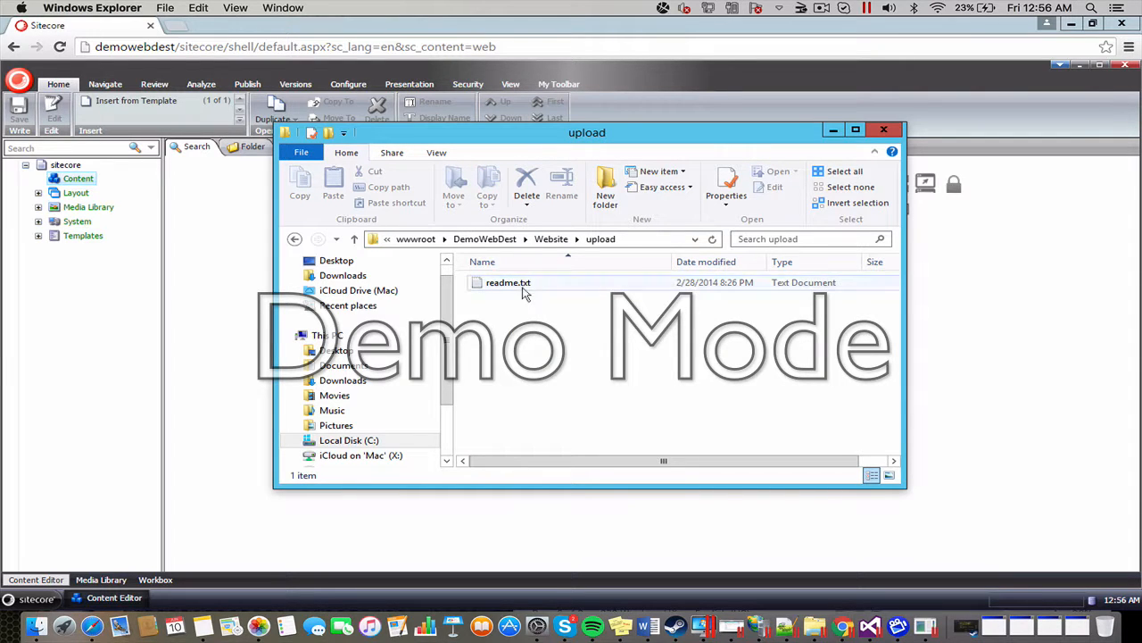
click(518, 284)
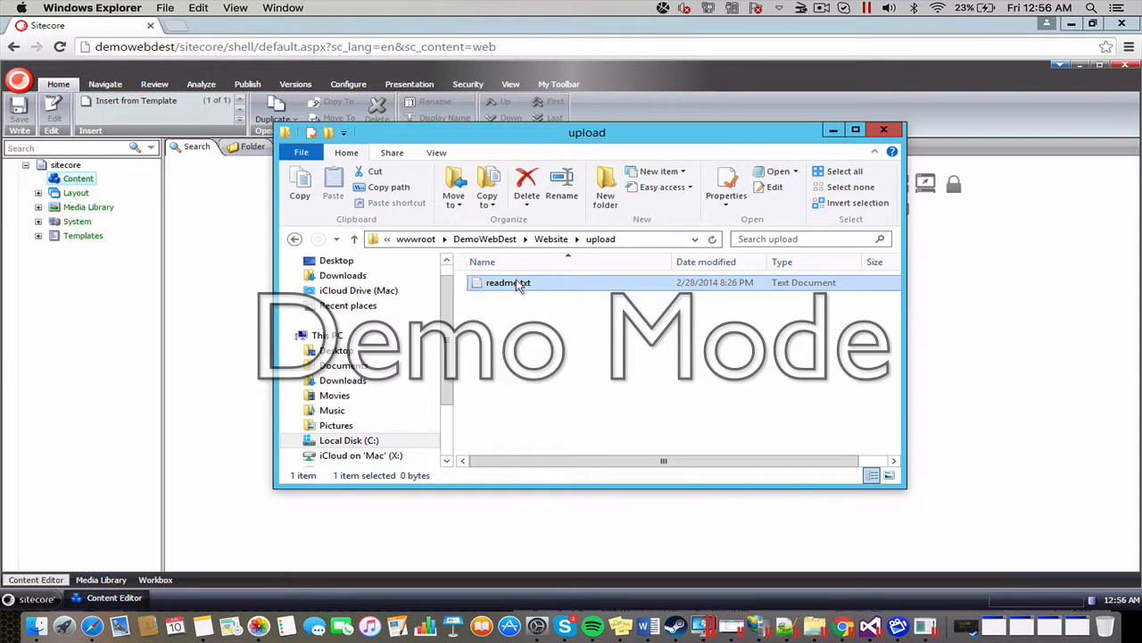
click(531, 200)
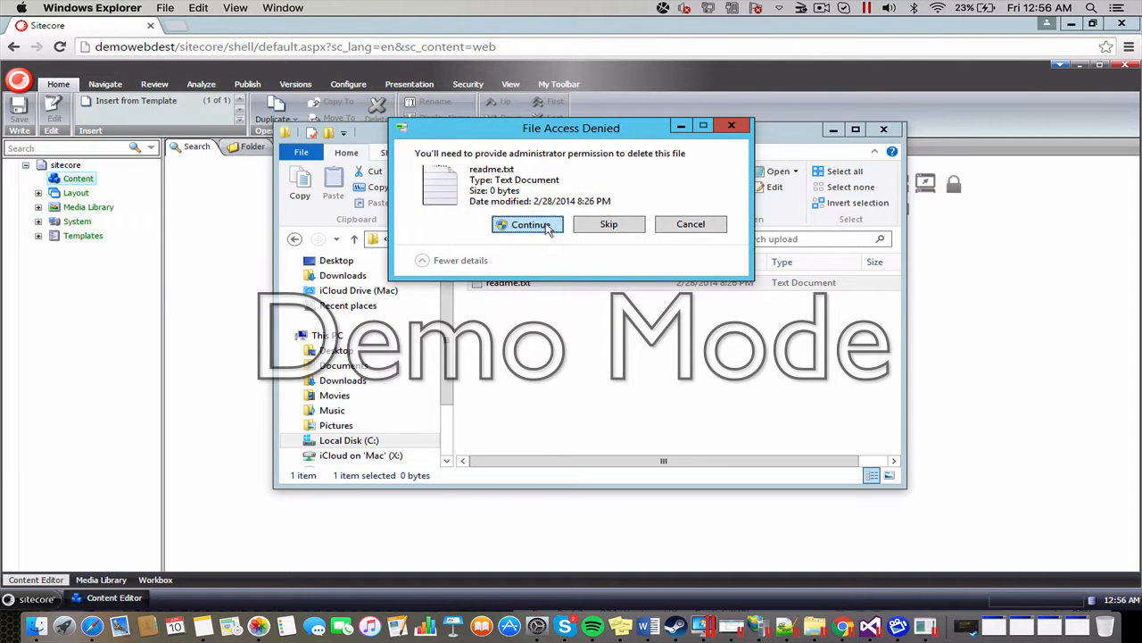
click(546, 227)
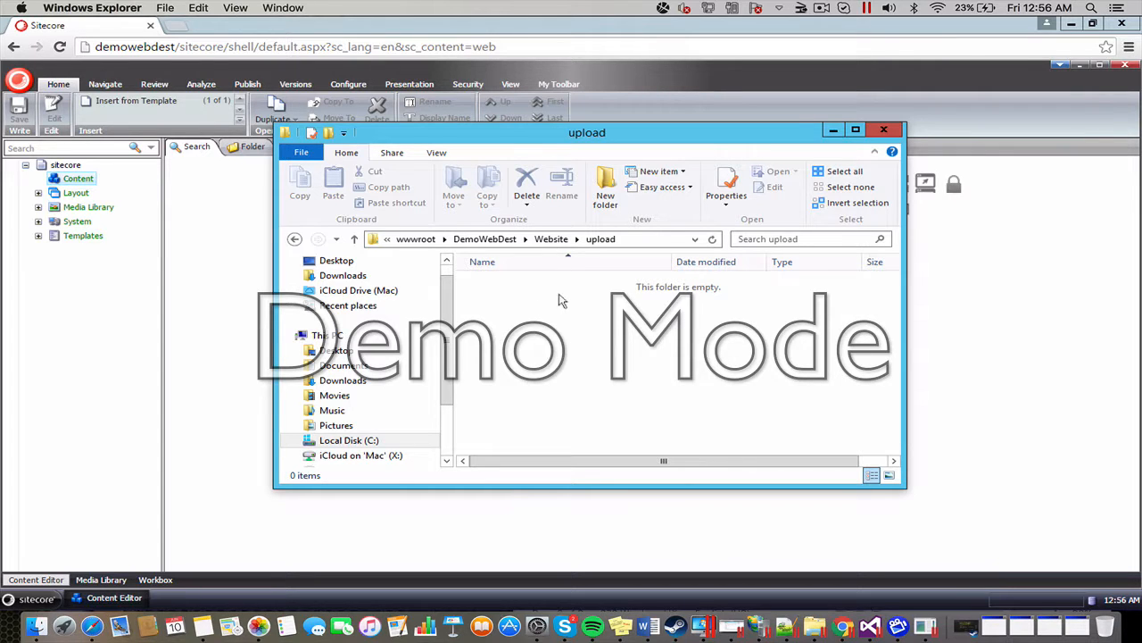
- Run DemoSample.exe from the C:\MyDeployment folder as administrator to deploy the package
click(343, 443)
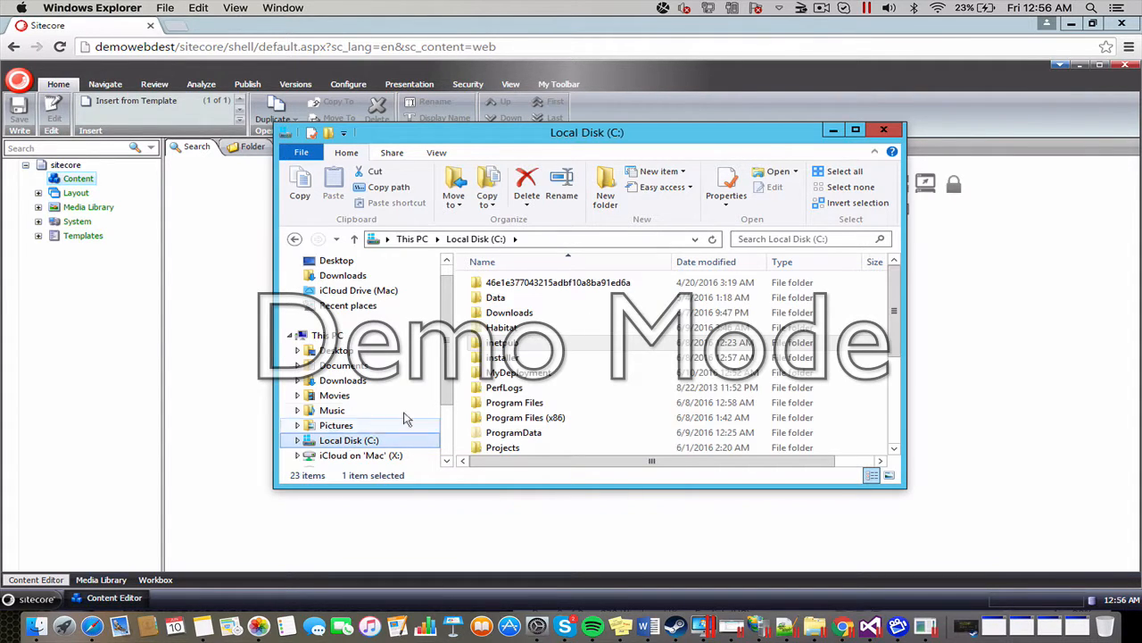
double_click(526, 382)
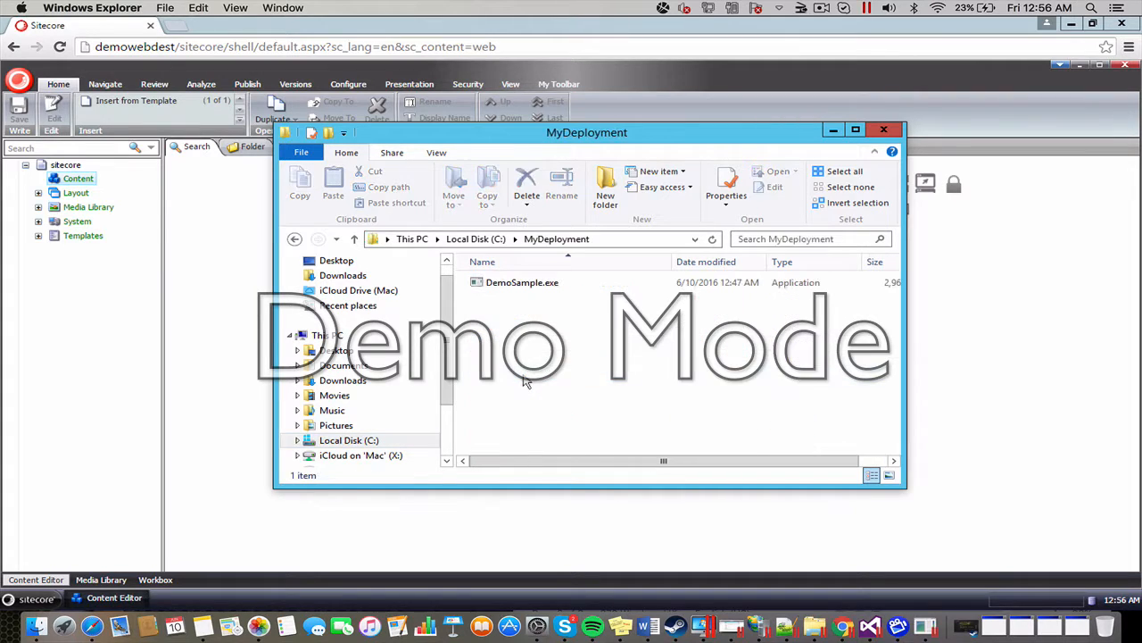
click(527, 293)
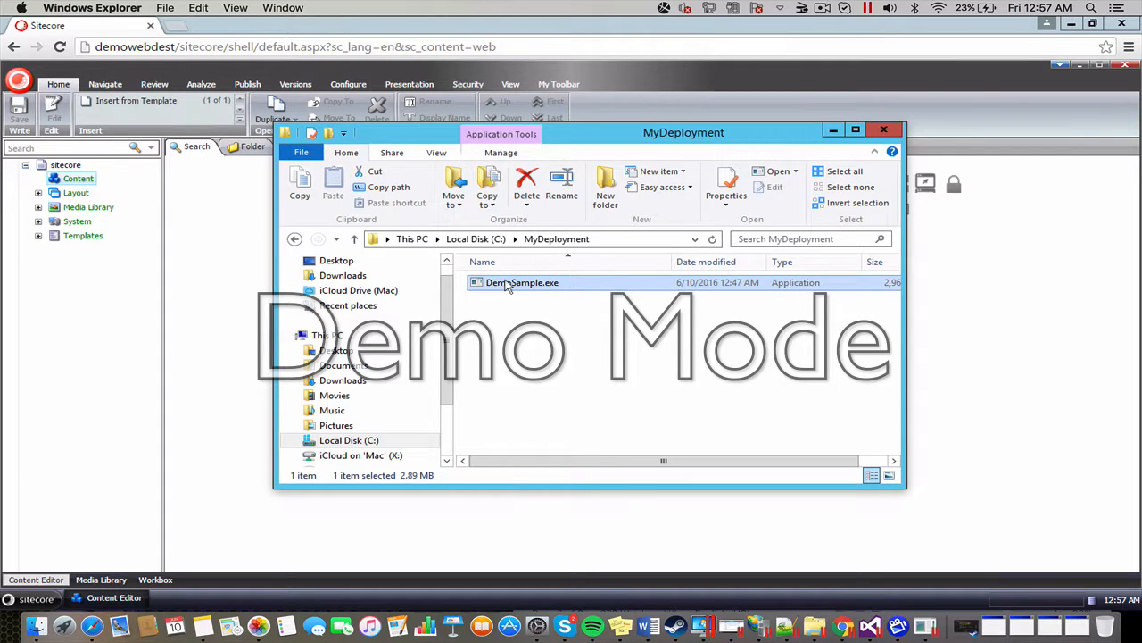
right_click(507, 286)
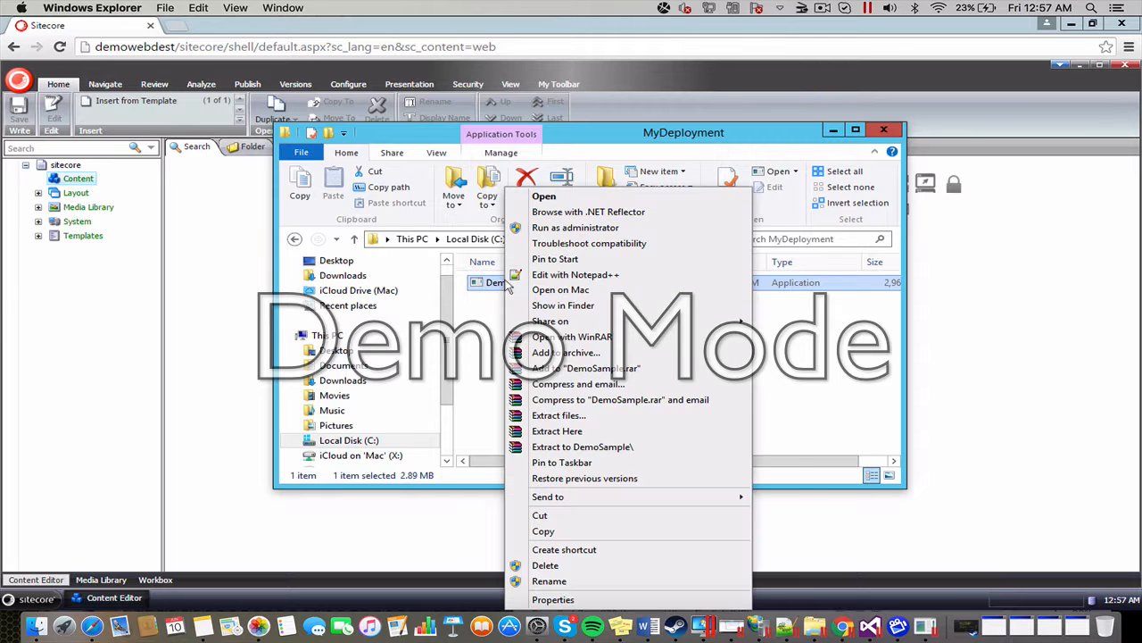
click(576, 229)
click(658, 392)
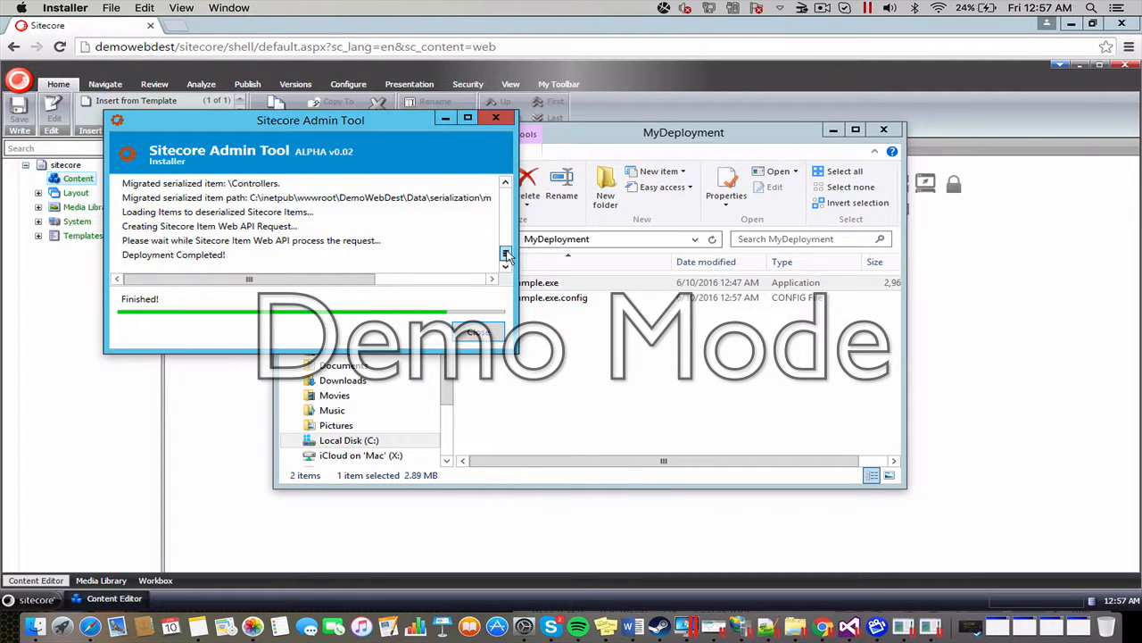
- Review the installer's deployment log from its beginning, including the file and serialized item migration entries, and close the installer
drag(505, 251, 505, 191)
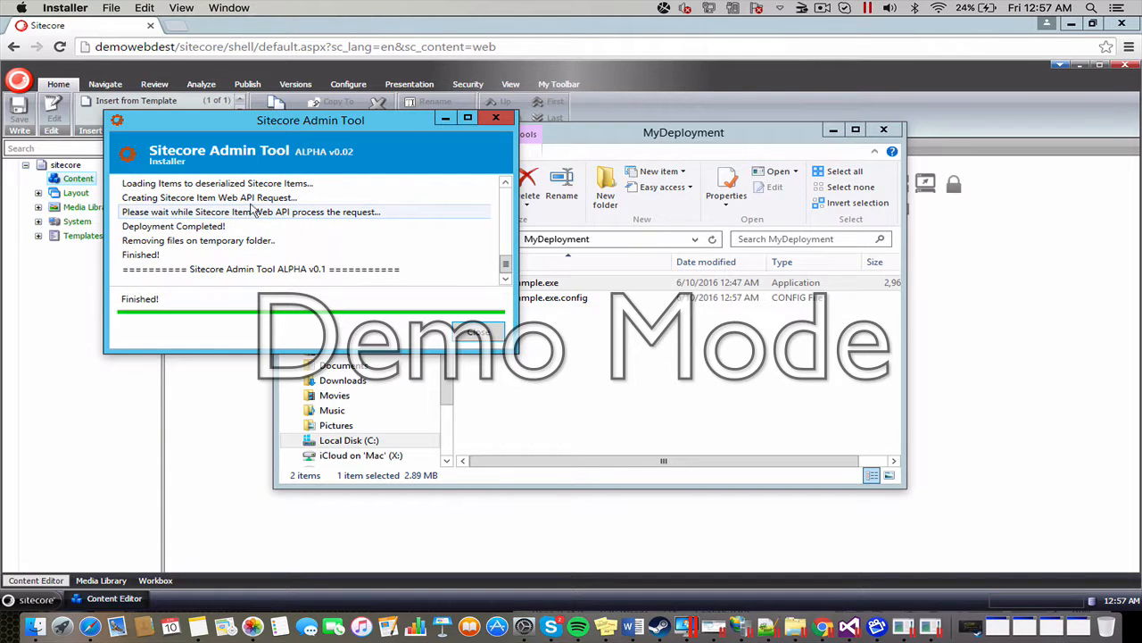
scroll(295, 201, up, 10)
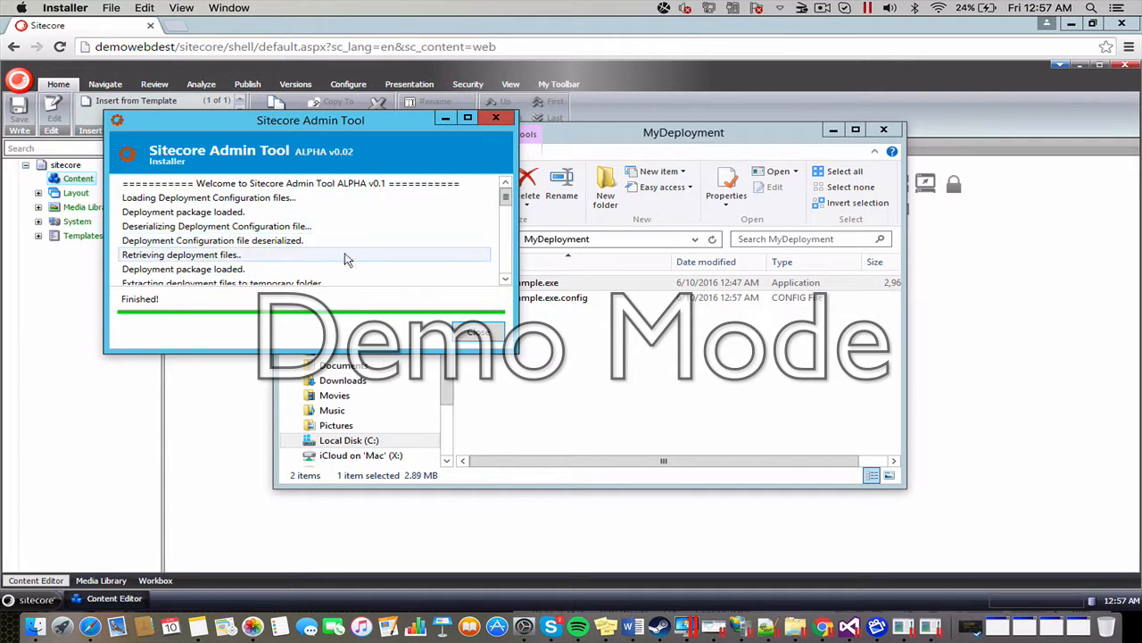
click(505, 281)
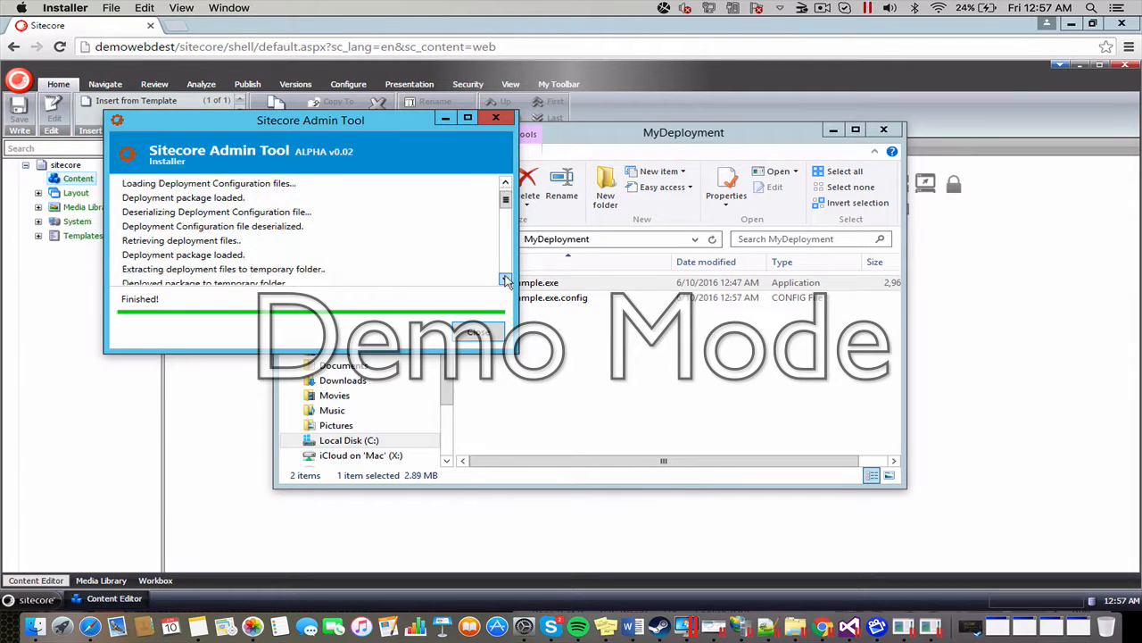
click(506, 281)
click(505, 280)
click(505, 280)
click(505, 281)
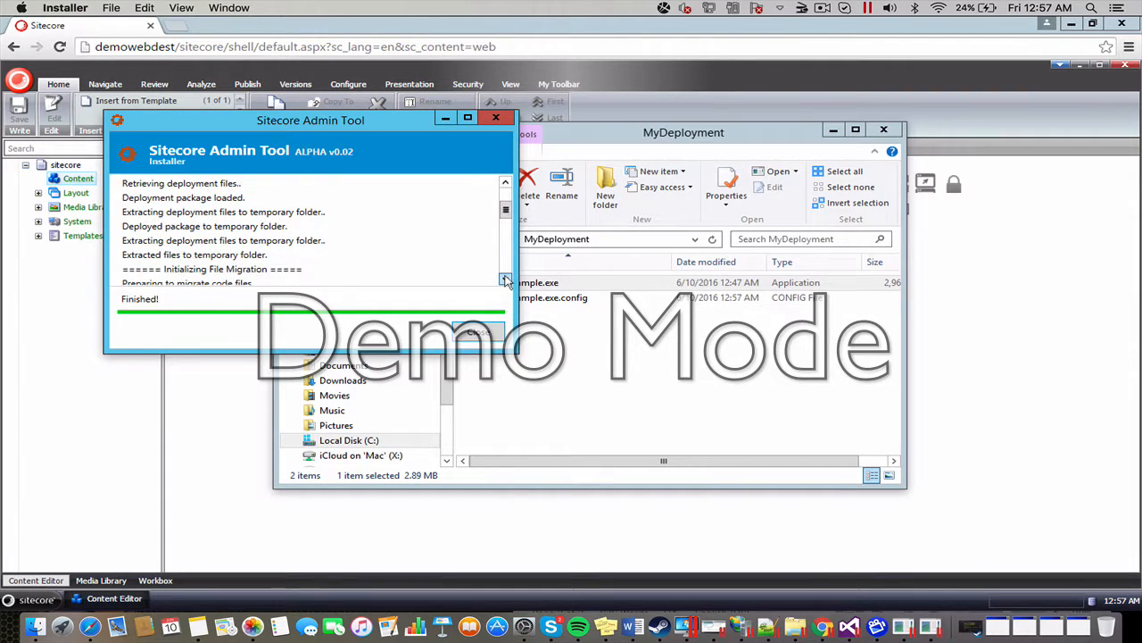
click(505, 281)
click(505, 280)
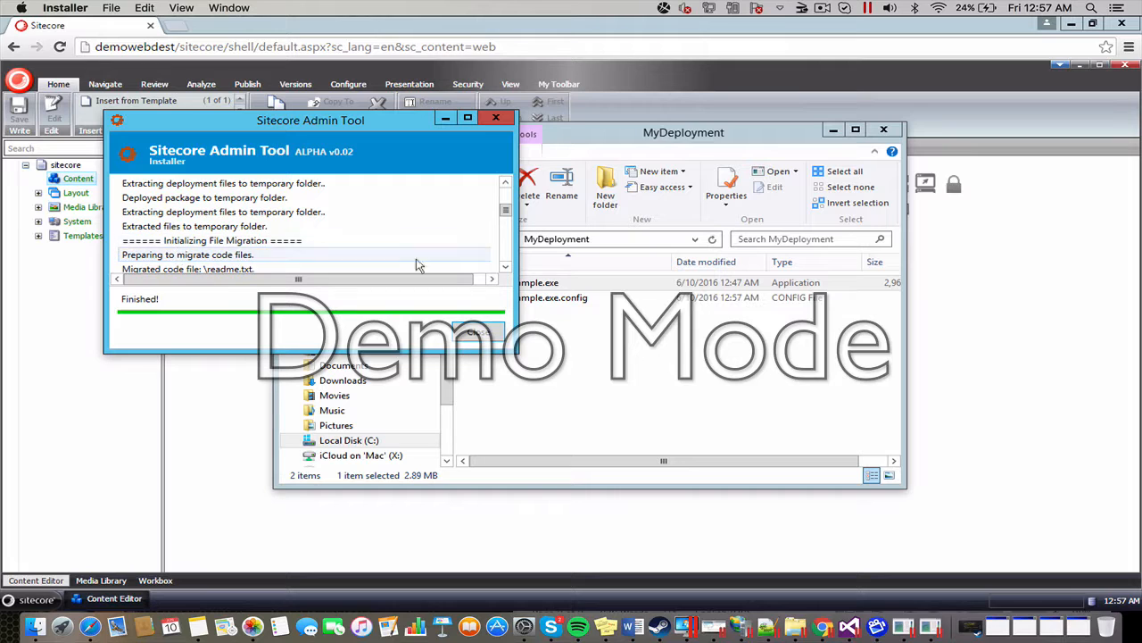
click(505, 267)
click(505, 267)
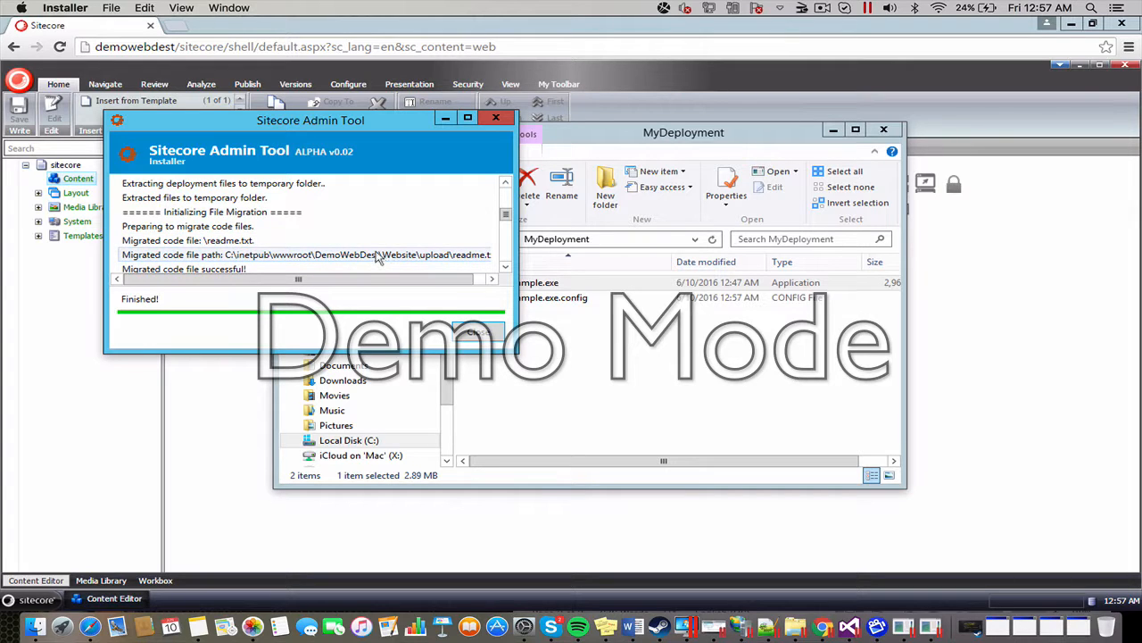
click(505, 267)
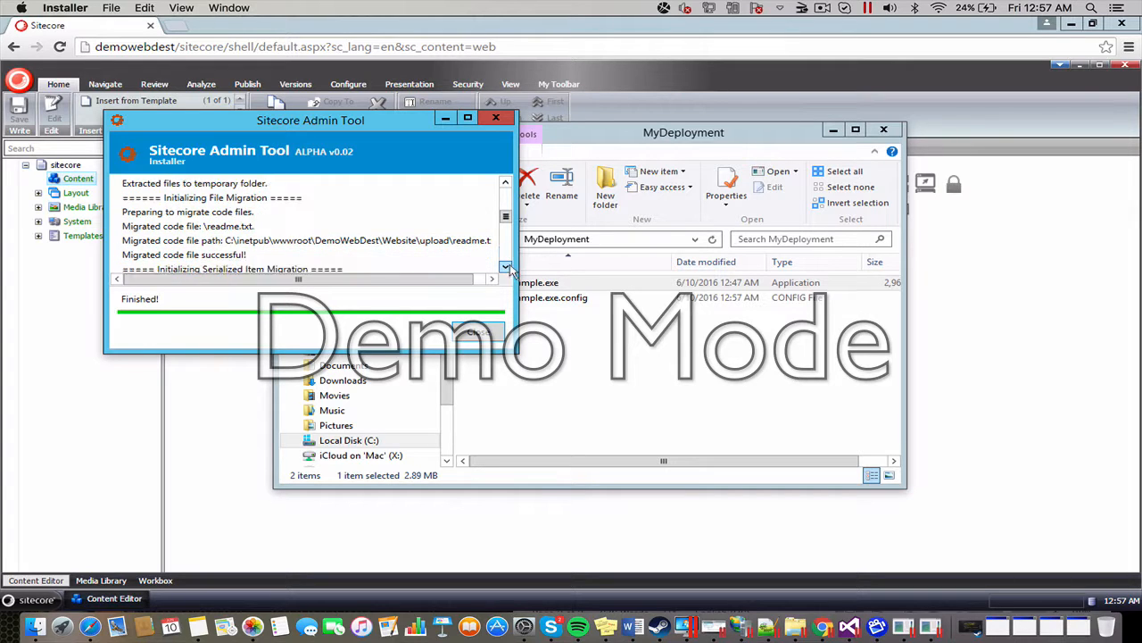
click(505, 267)
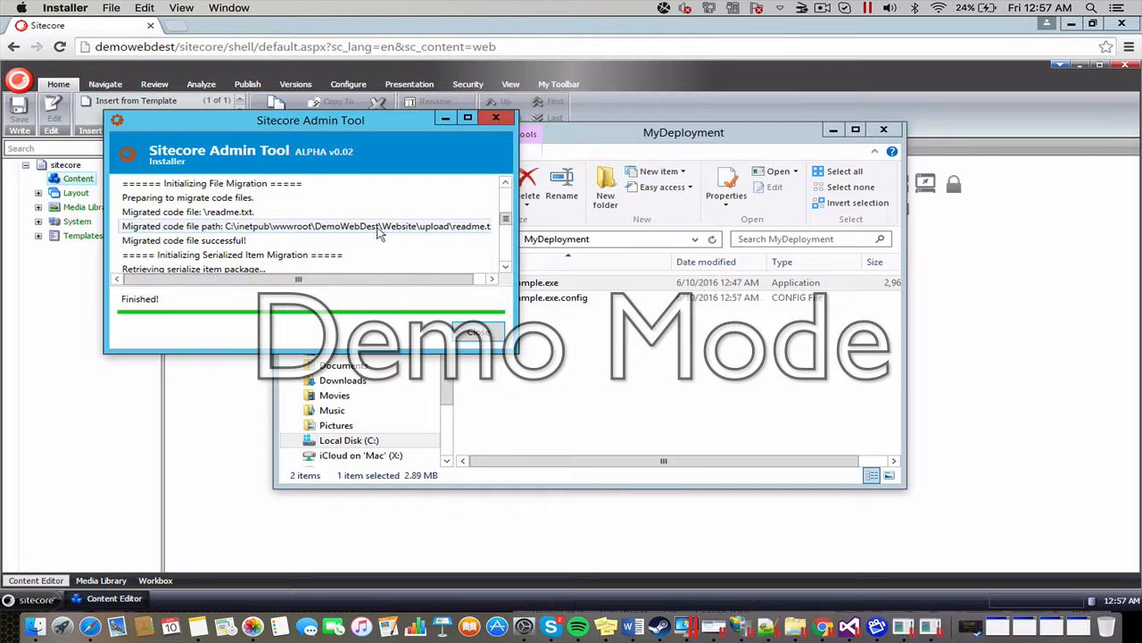
click(506, 268)
click(506, 269)
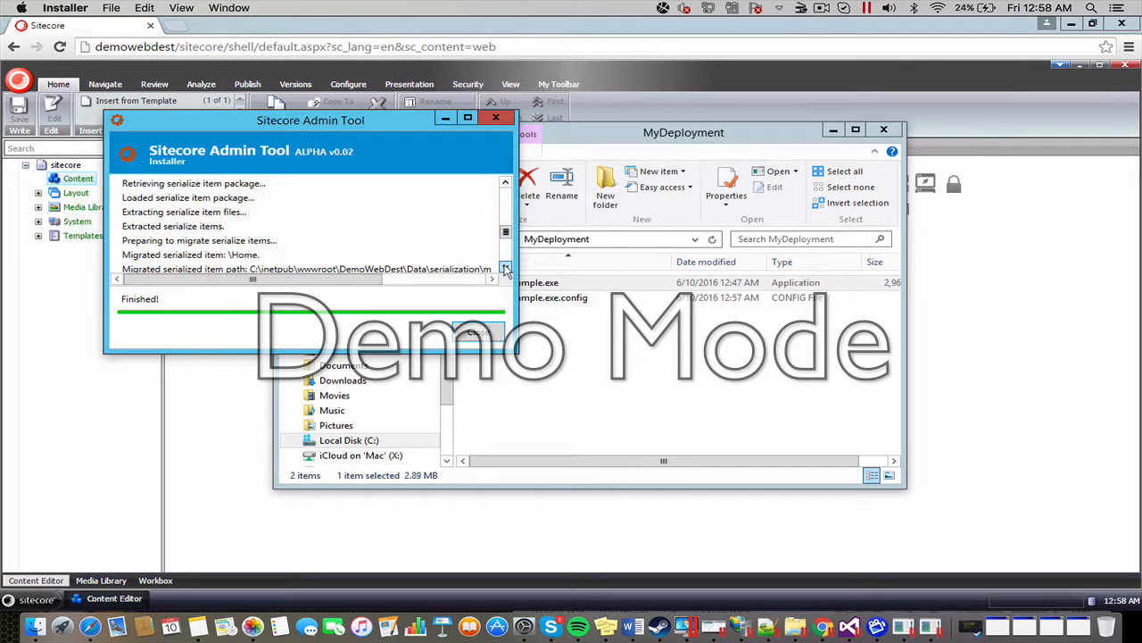
click(506, 269)
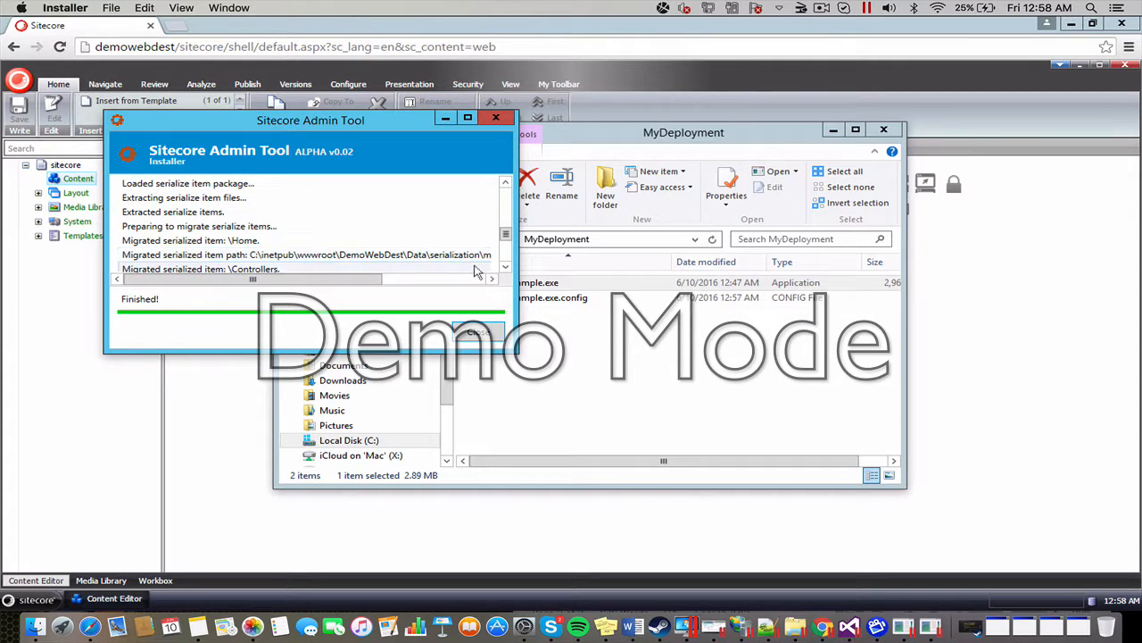
click(505, 267)
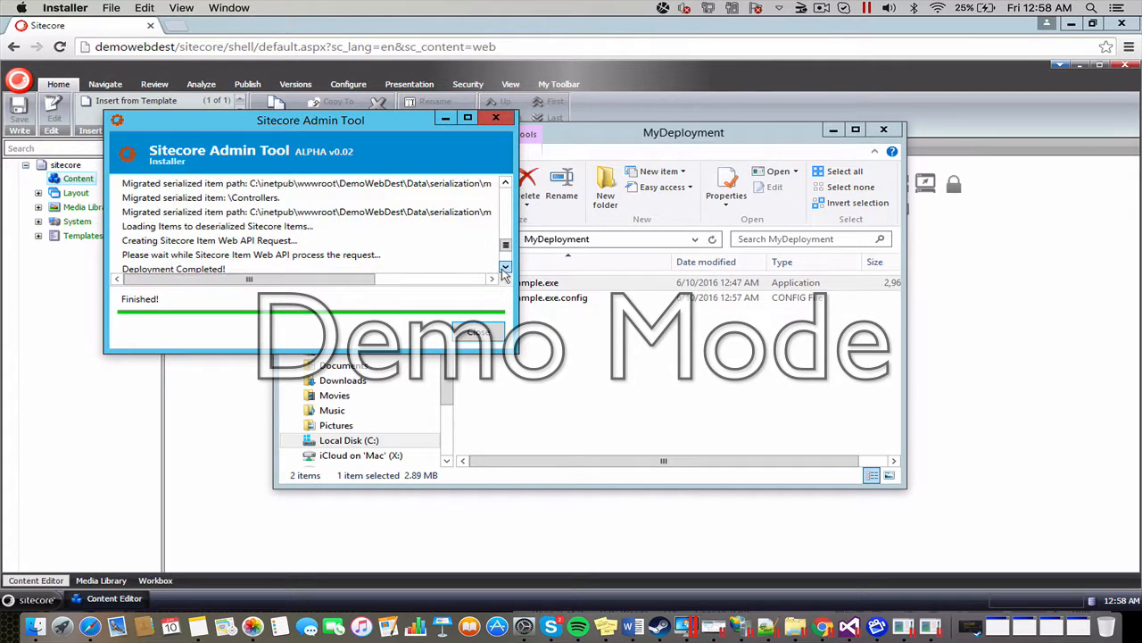
click(506, 267)
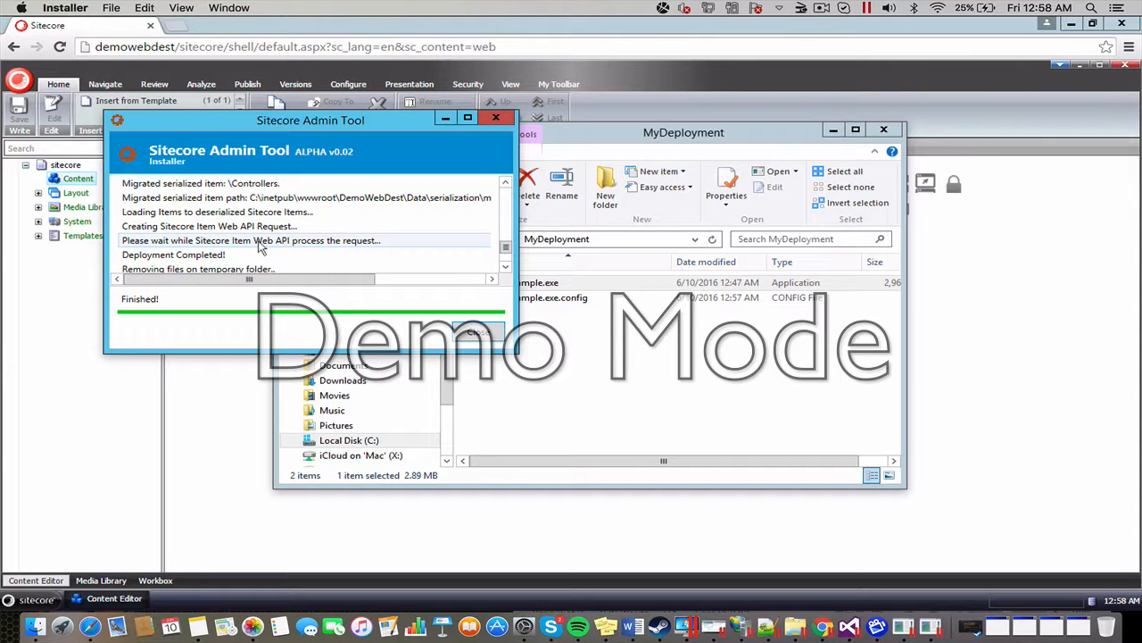
click(505, 268)
click(505, 267)
click(505, 267)
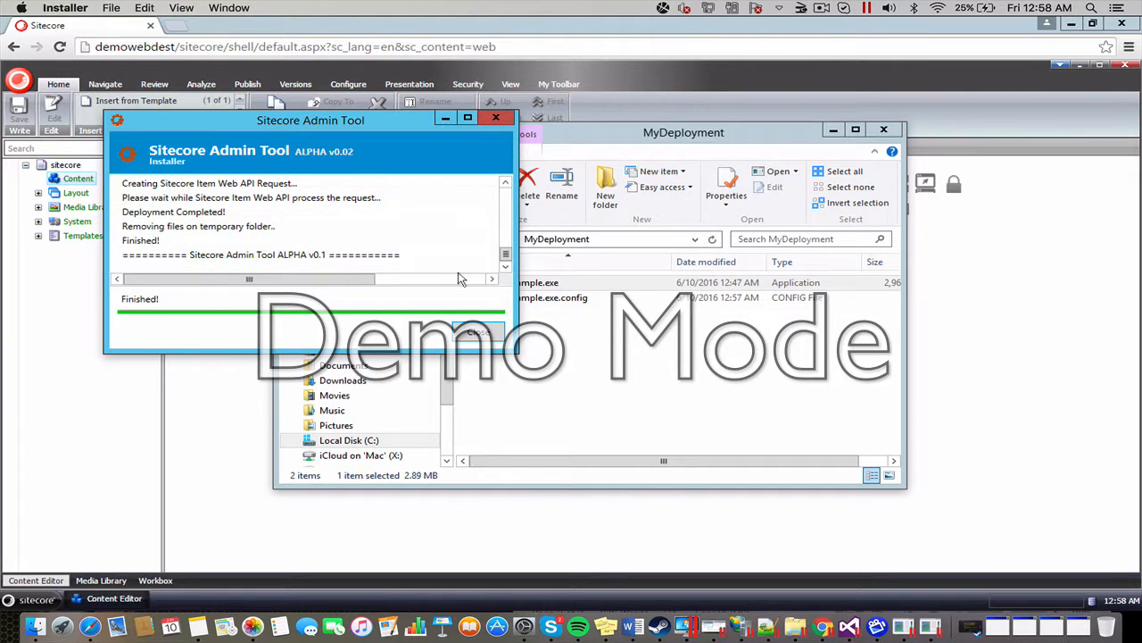
click(479, 333)
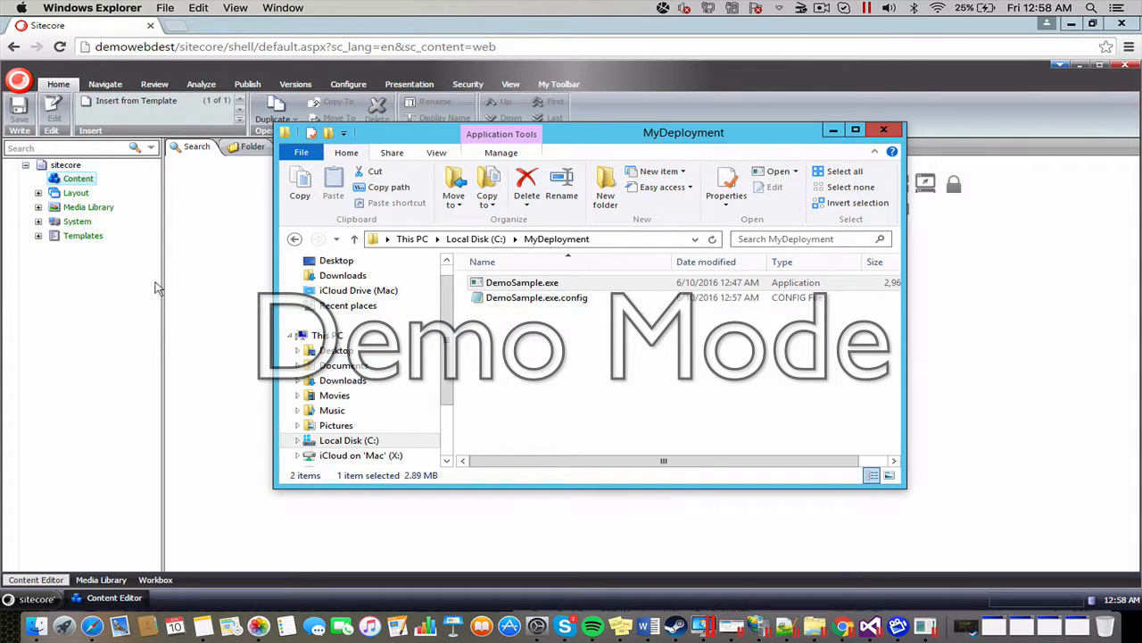
- Reload the Sitecore desktop in Chrome, switch it to the master database, and check the Home item in the Content Editor
click(206, 258)
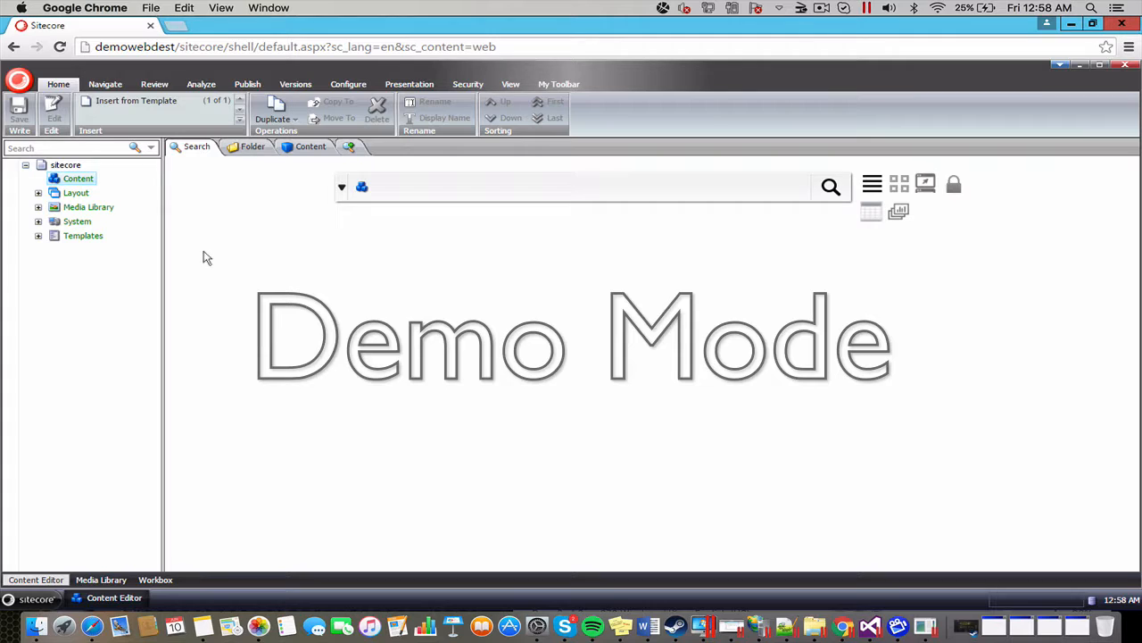
click(529, 45)
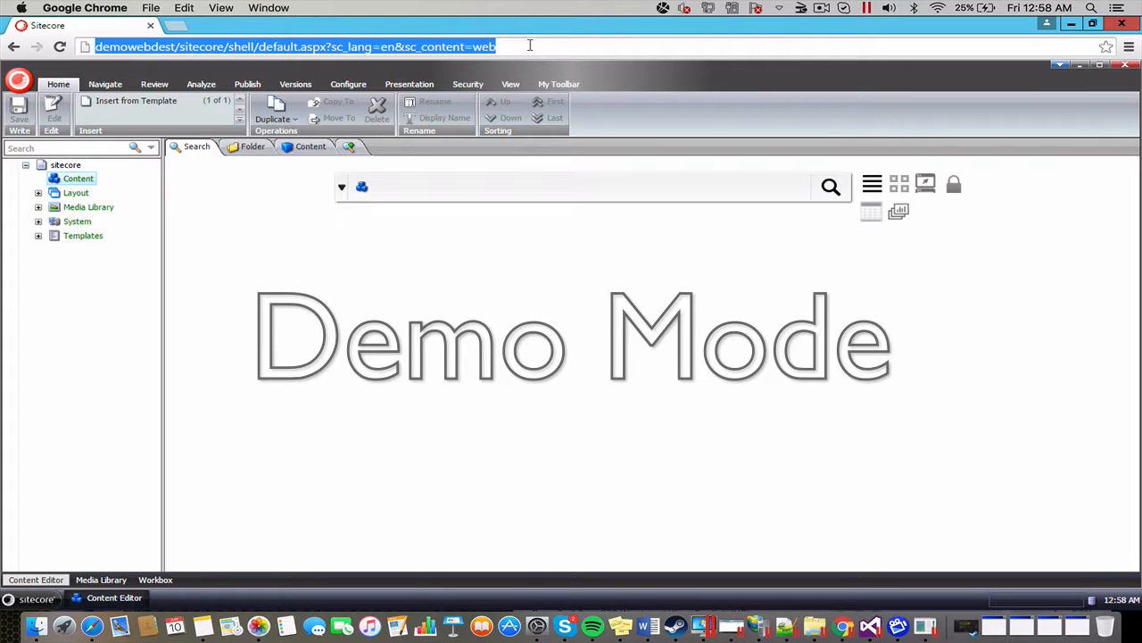
key(Return)
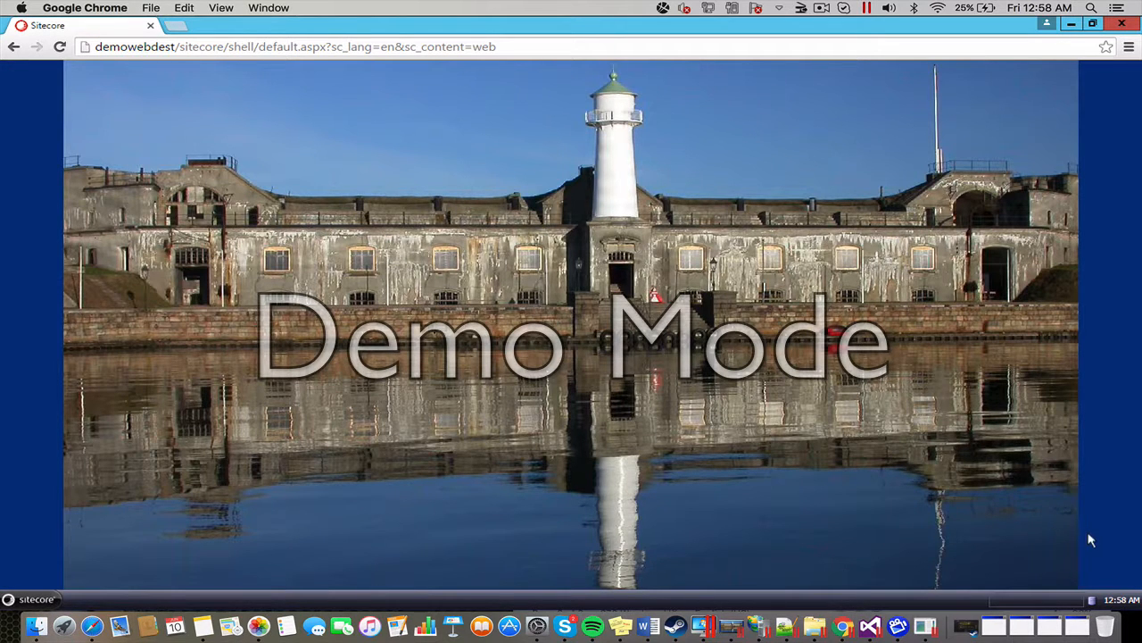
click(1093, 599)
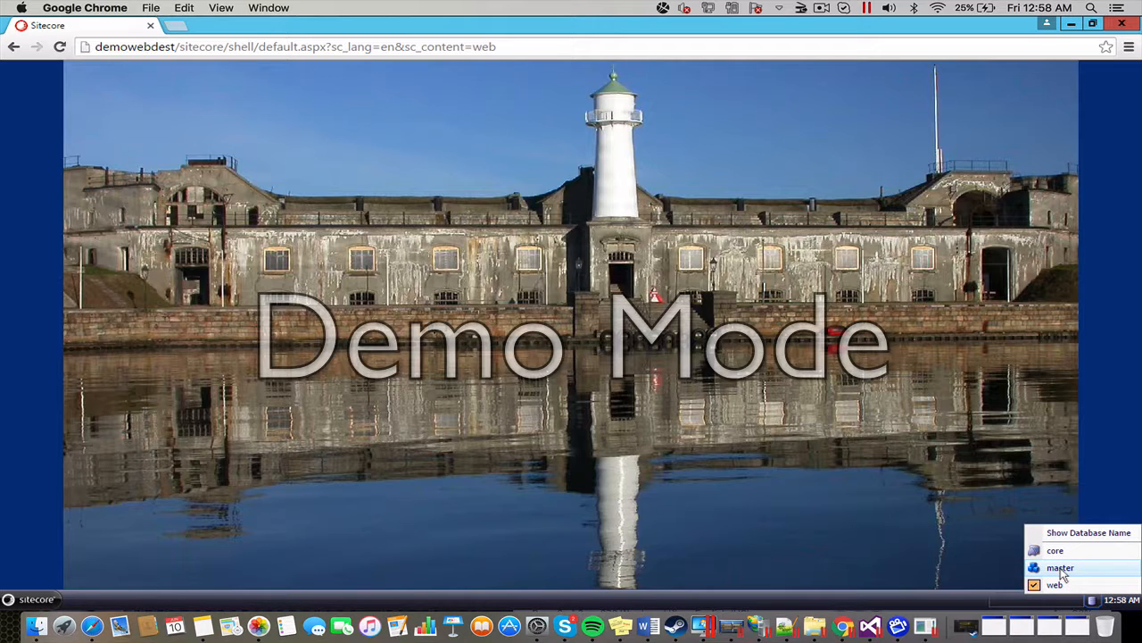
click(1060, 569)
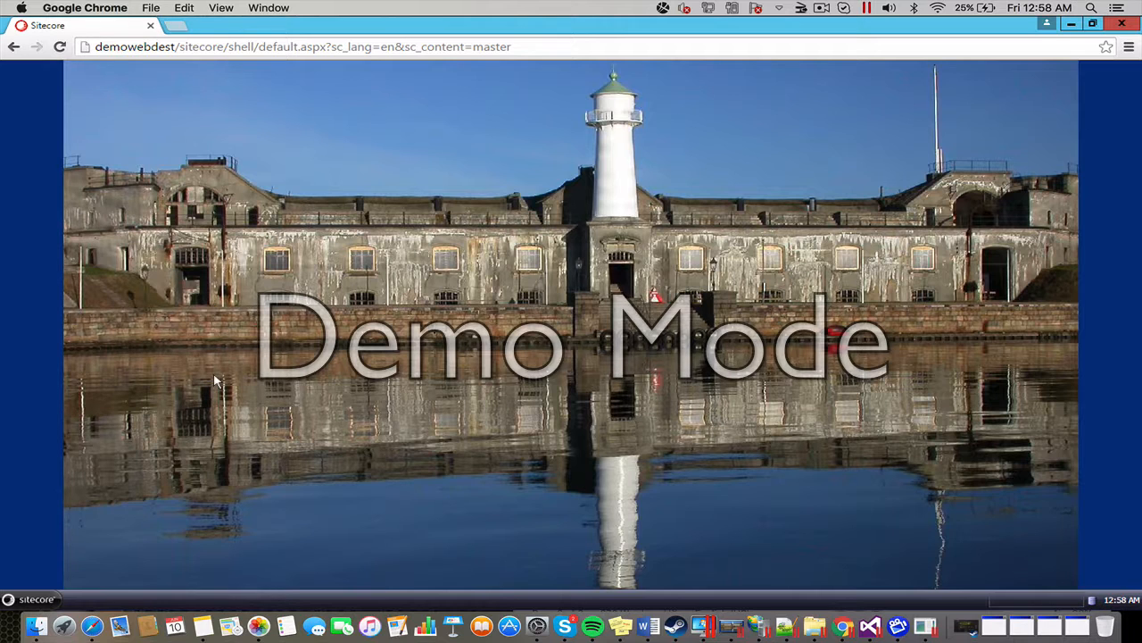
click(32, 597)
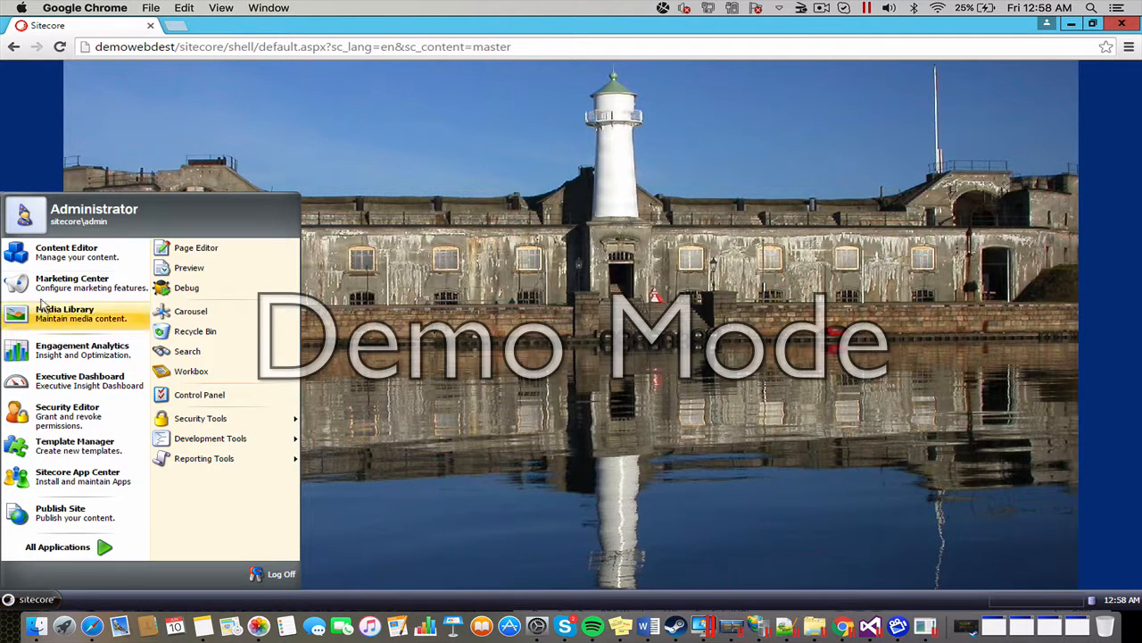
click(62, 253)
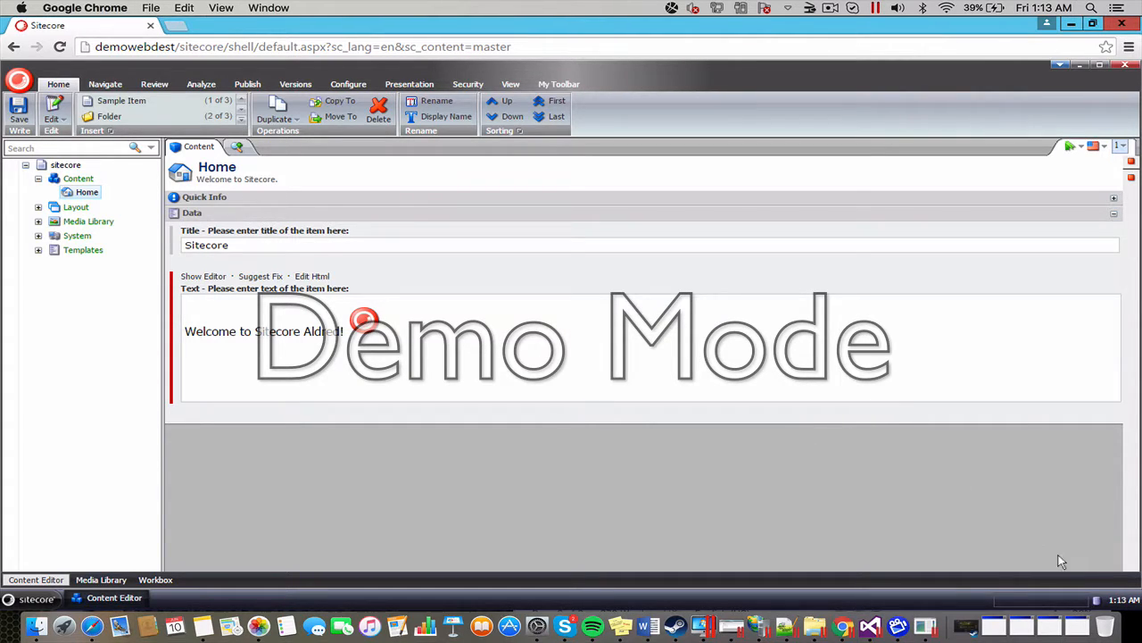
- Switch the Sitecore desktop to the web database and check the Home item in the Content Editor
click(1097, 600)
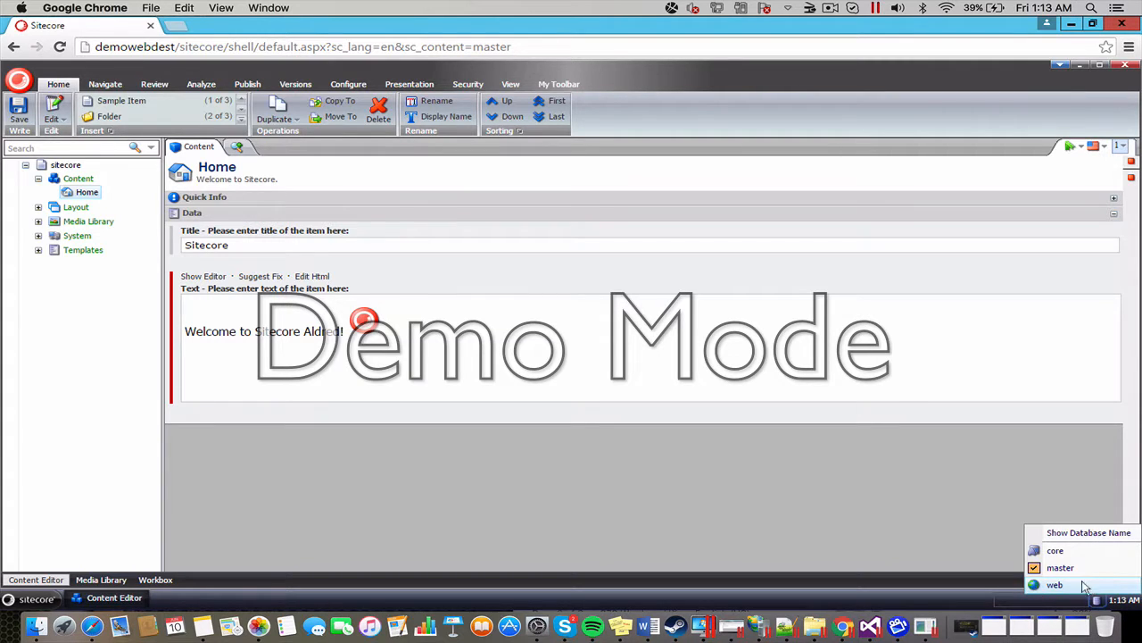
click(1084, 586)
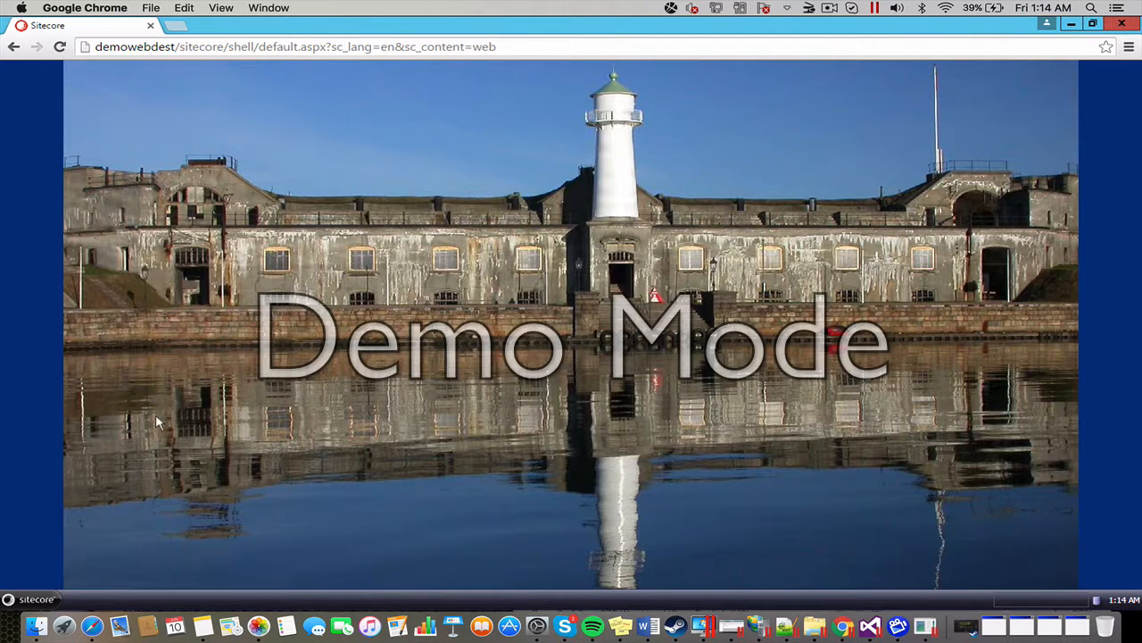
click(38, 596)
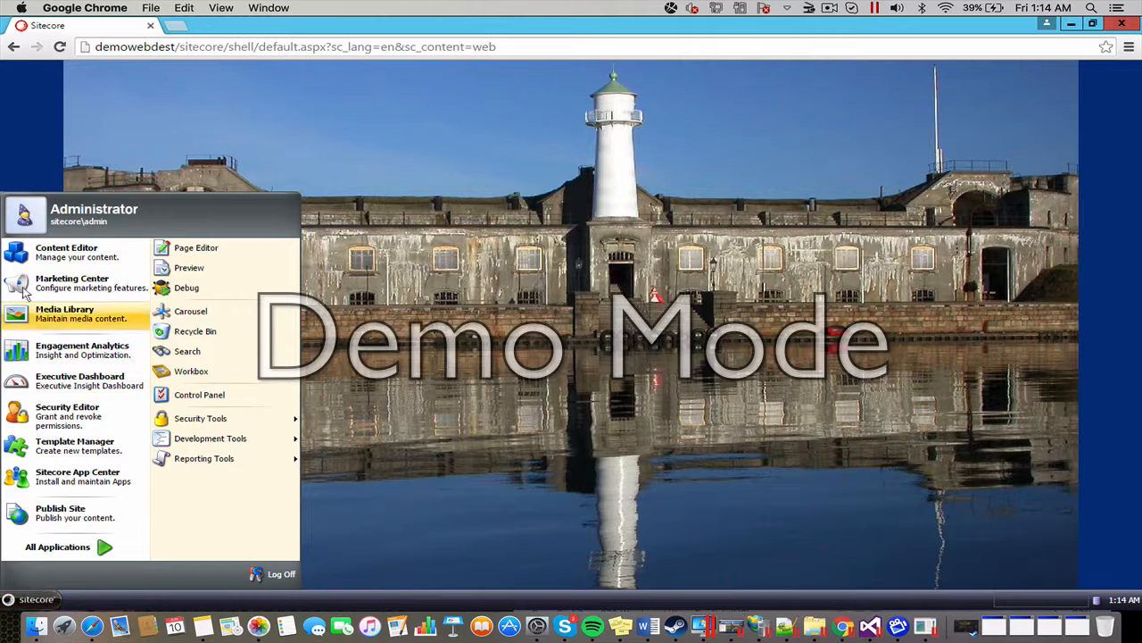
click(38, 253)
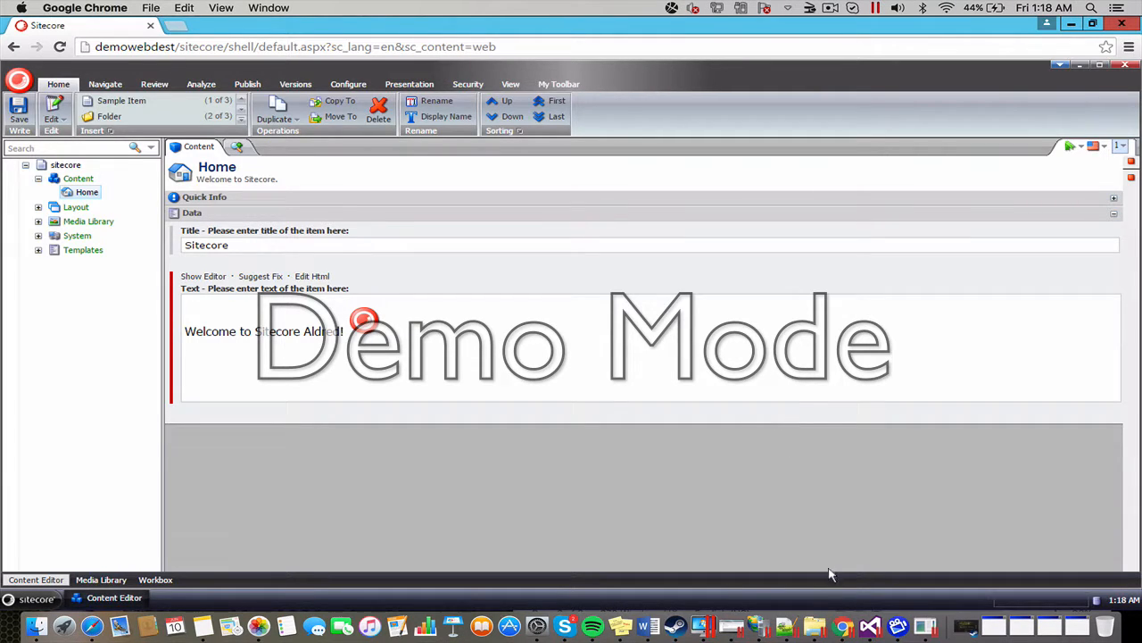
- Check the DemoWebDest website's upload folder in Windows Explorer for readme.txt and return to the Sitecore browser window
click(823, 625)
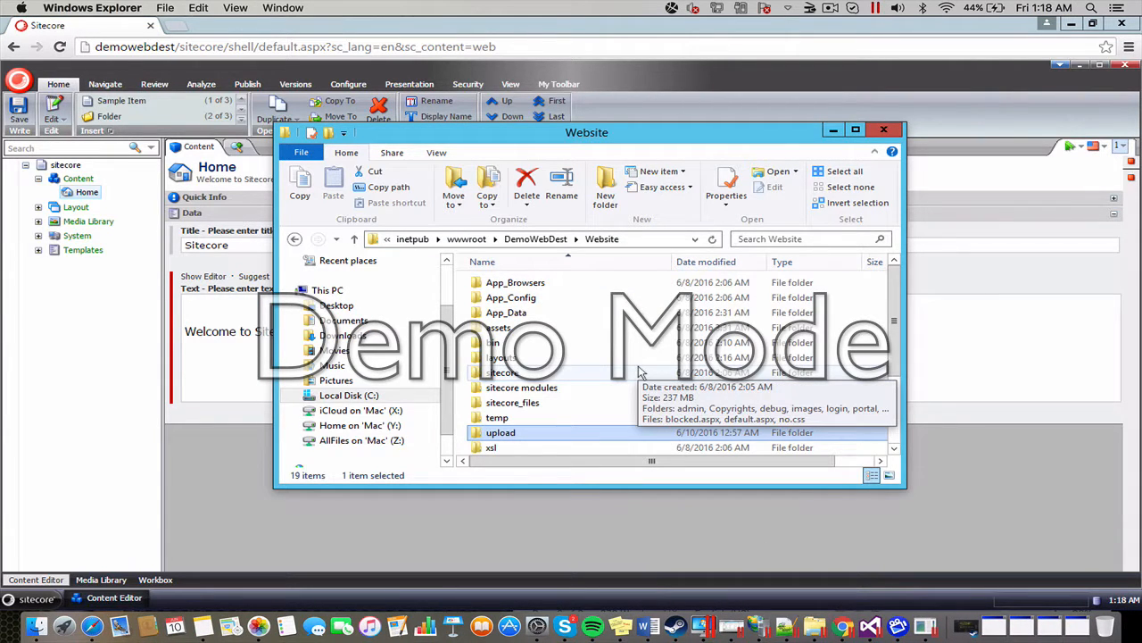
double_click(501, 434)
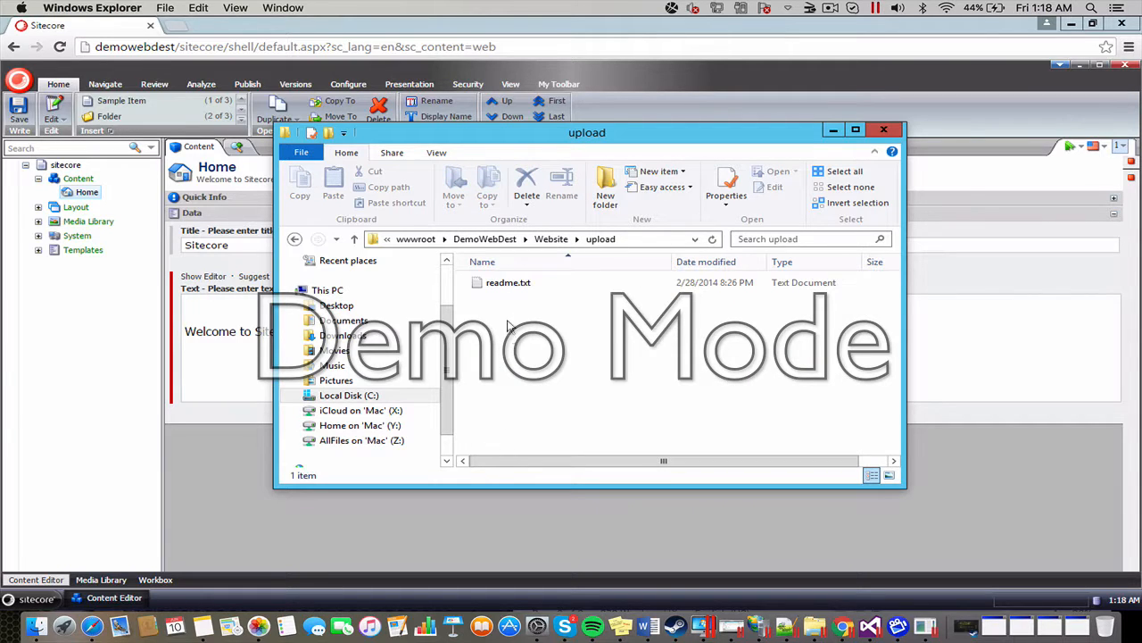
click(501, 284)
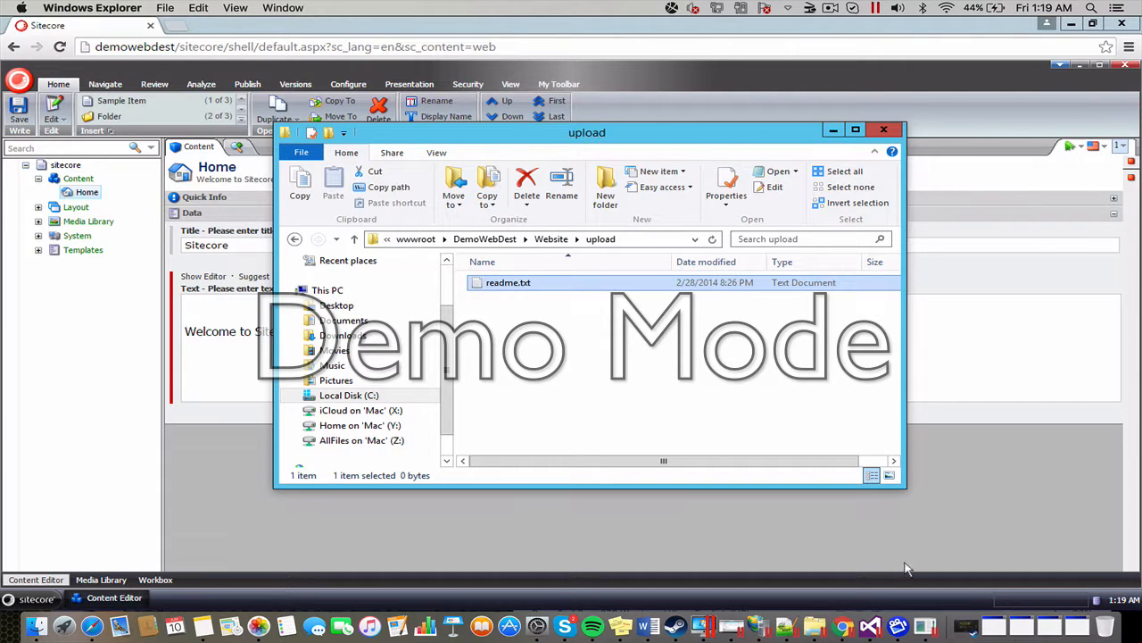
click(736, 111)
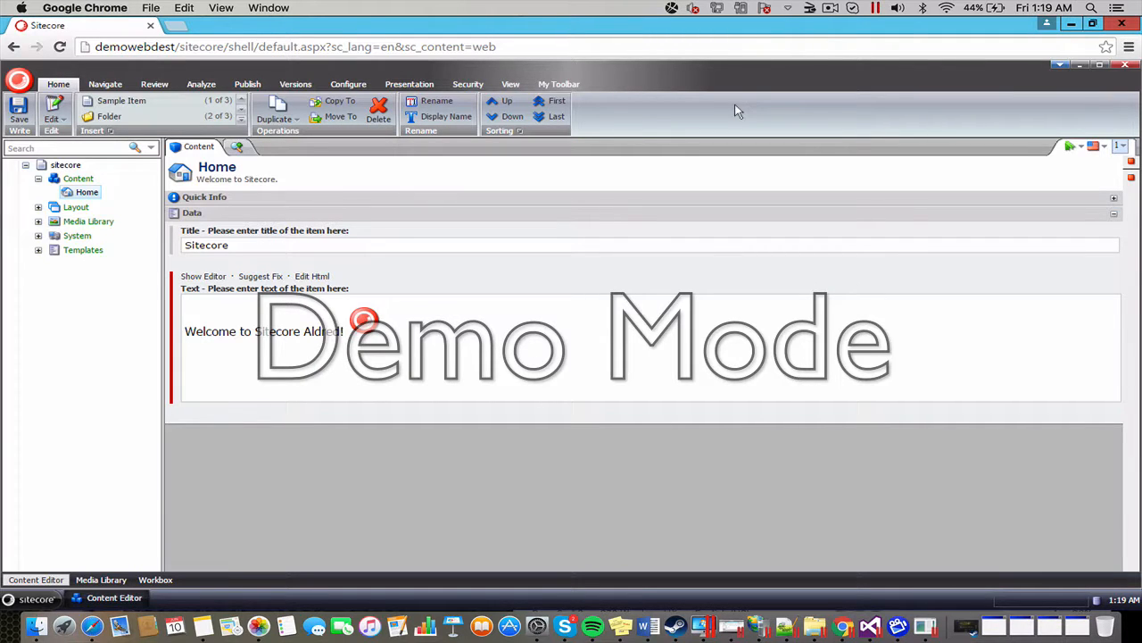